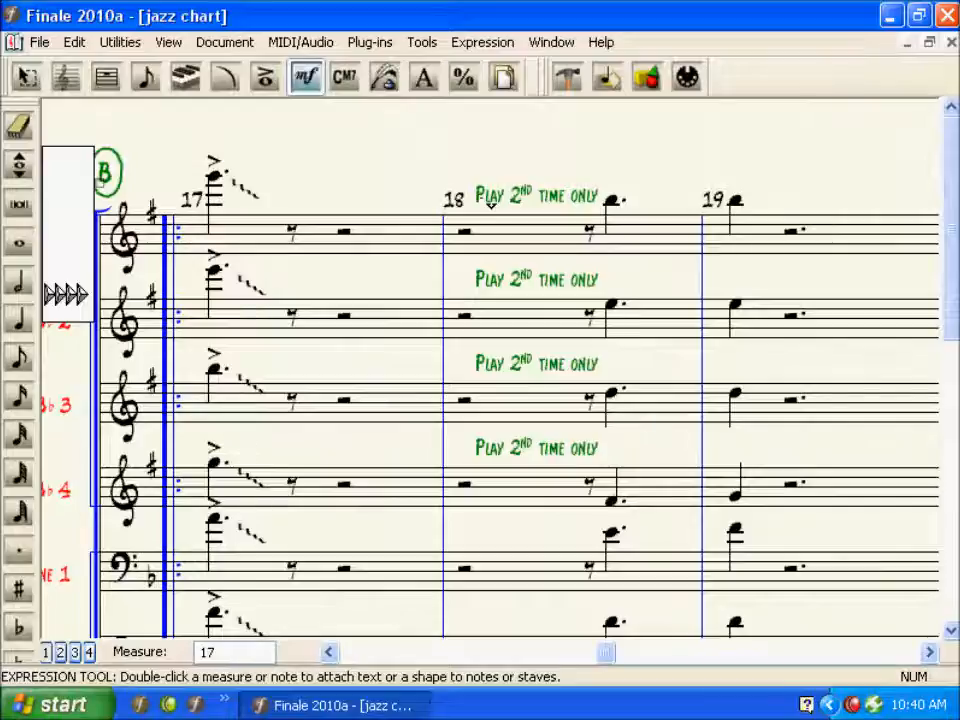
# Step: Remove the "Play" and "2nd time only" expressions from measure 18 in the top four staves
pyautogui.click(490, 200)
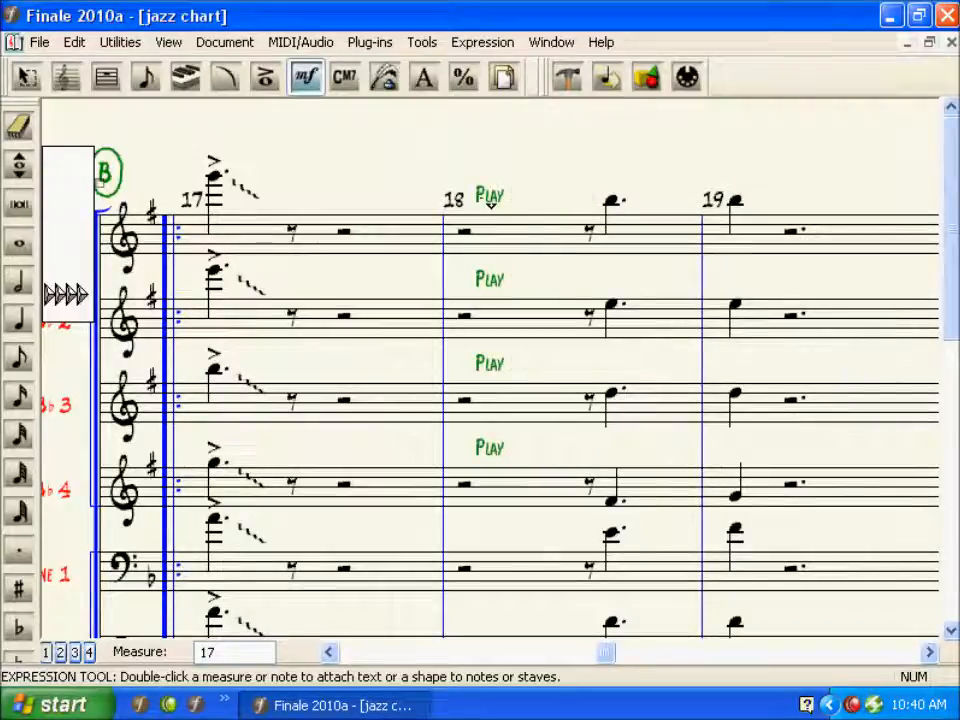
pyautogui.hotkey('ctrl', 'z')
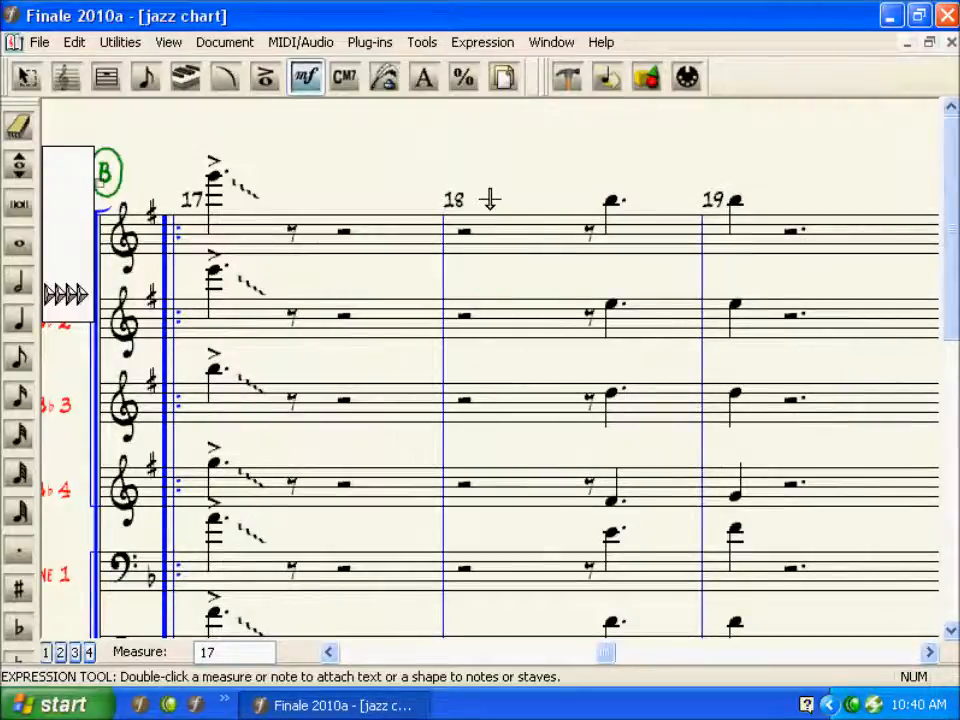
# Step: For measure 18 of the top four staves, duplicate the Pizz. technique text and change the copy's text to "Play"
pyautogui.moveTo(490, 198); pyautogui.dragTo(570, 516)
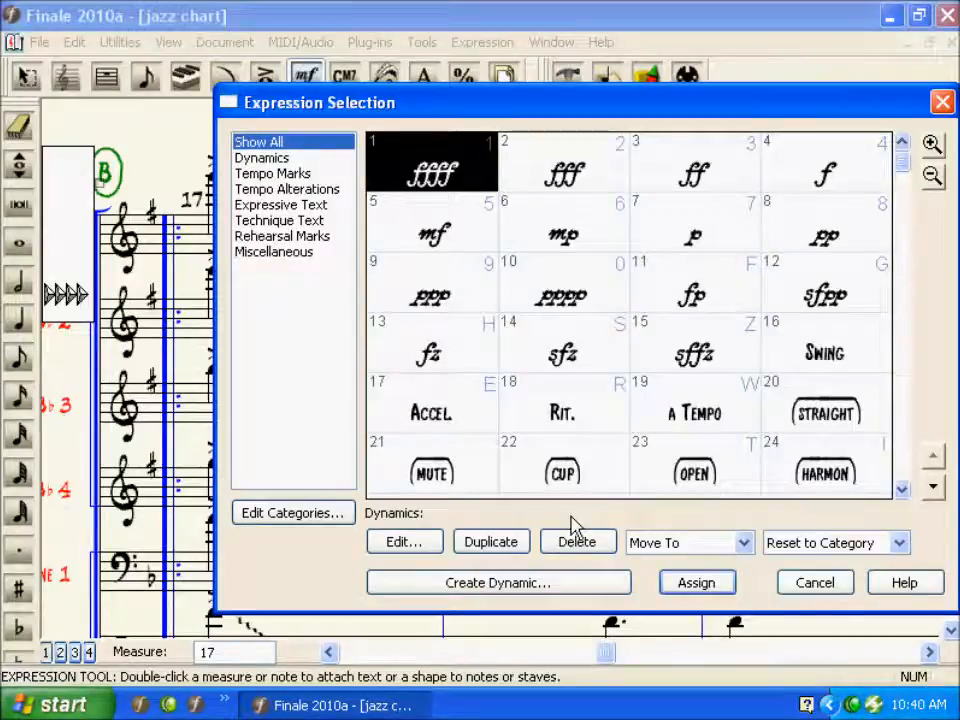
pyautogui.click(323, 224)
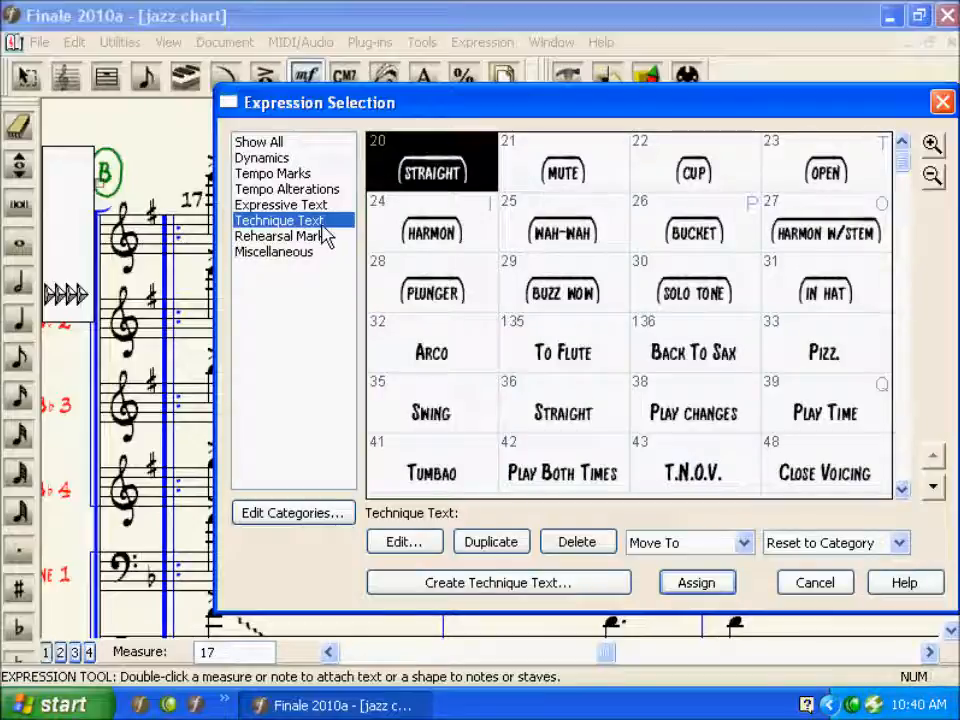
pyautogui.click(797, 369)
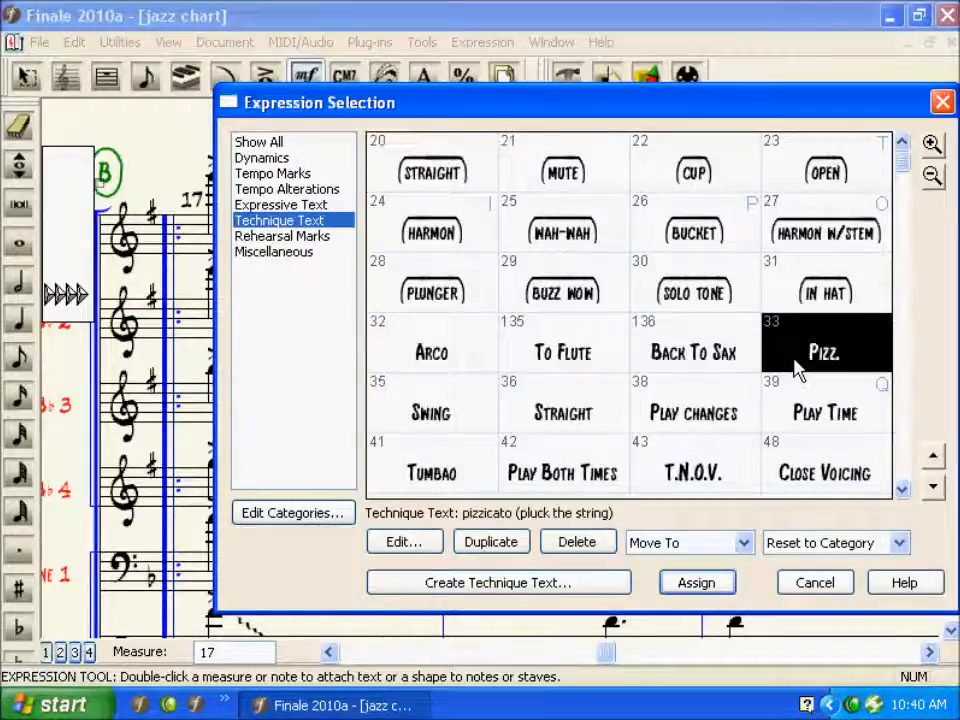
pyautogui.click(522, 548)
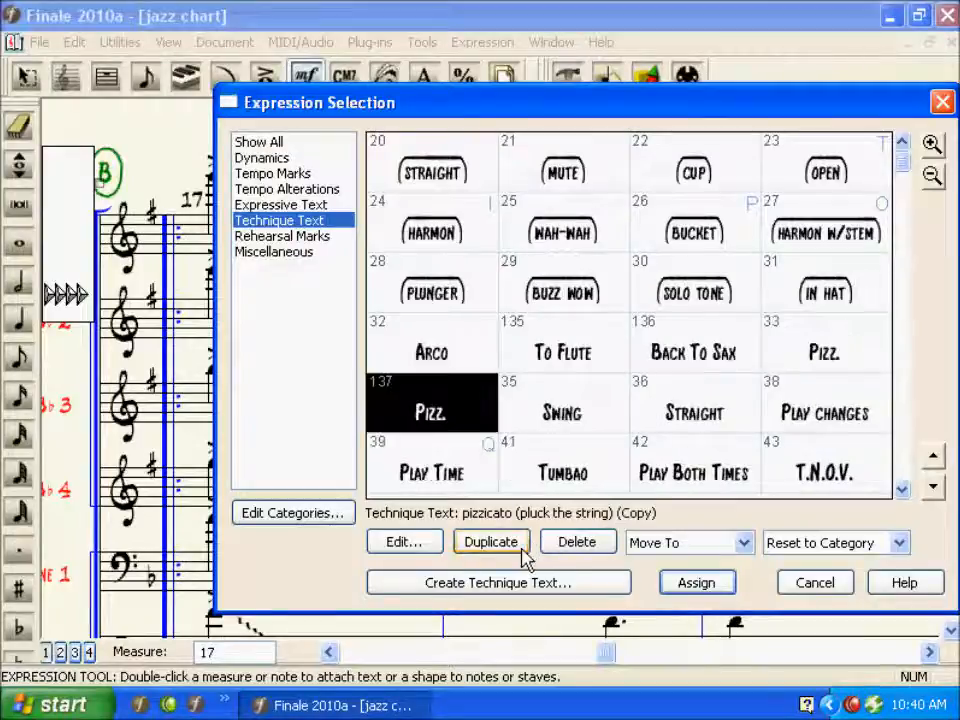
pyautogui.click(433, 548)
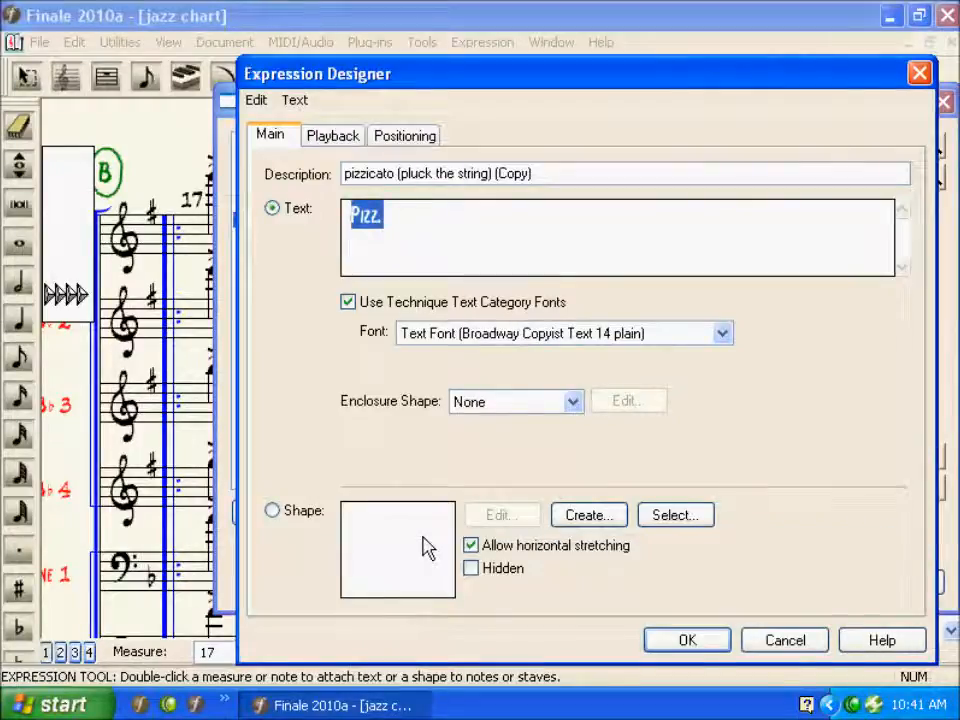
pyautogui.write('Play')
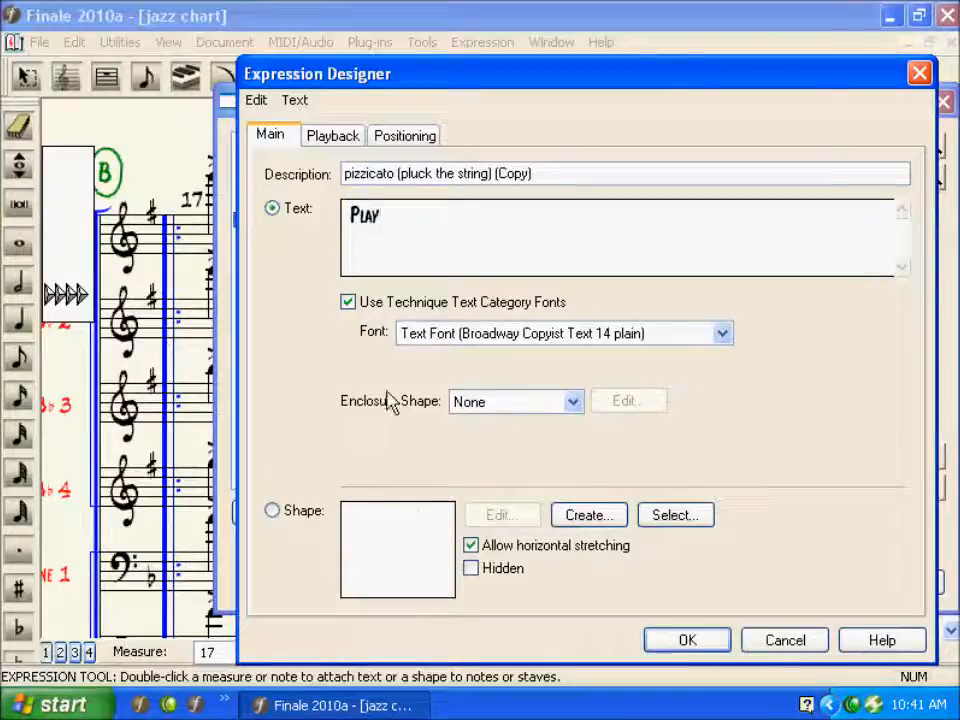
# Step: Set the Play expression's playback type to Controller with 1 : Modulation
pyautogui.click(322, 139)
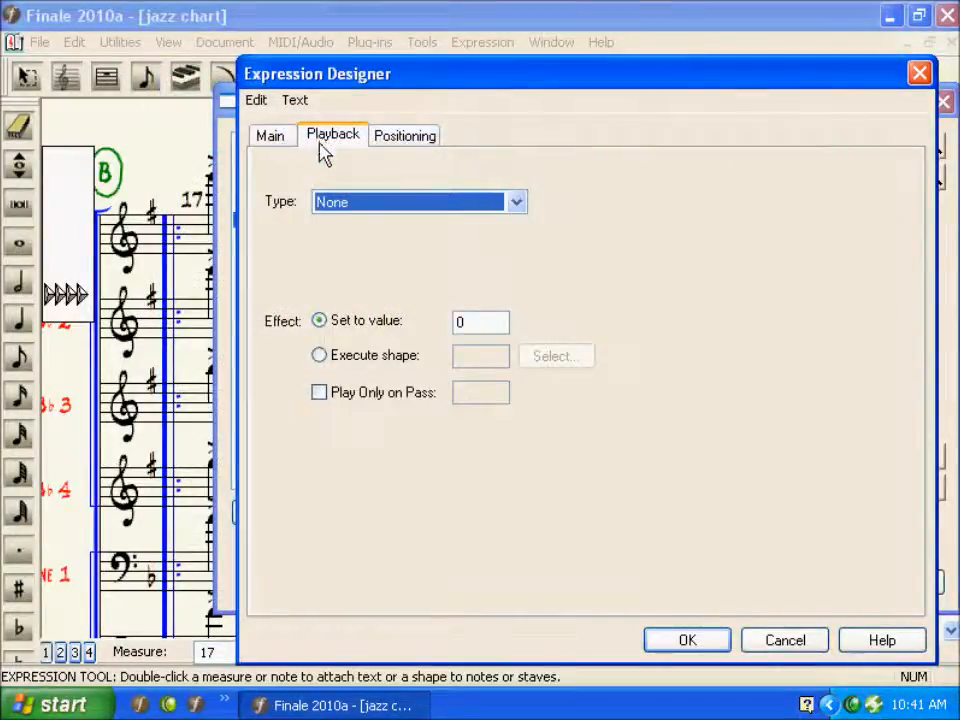
pyautogui.click(338, 208)
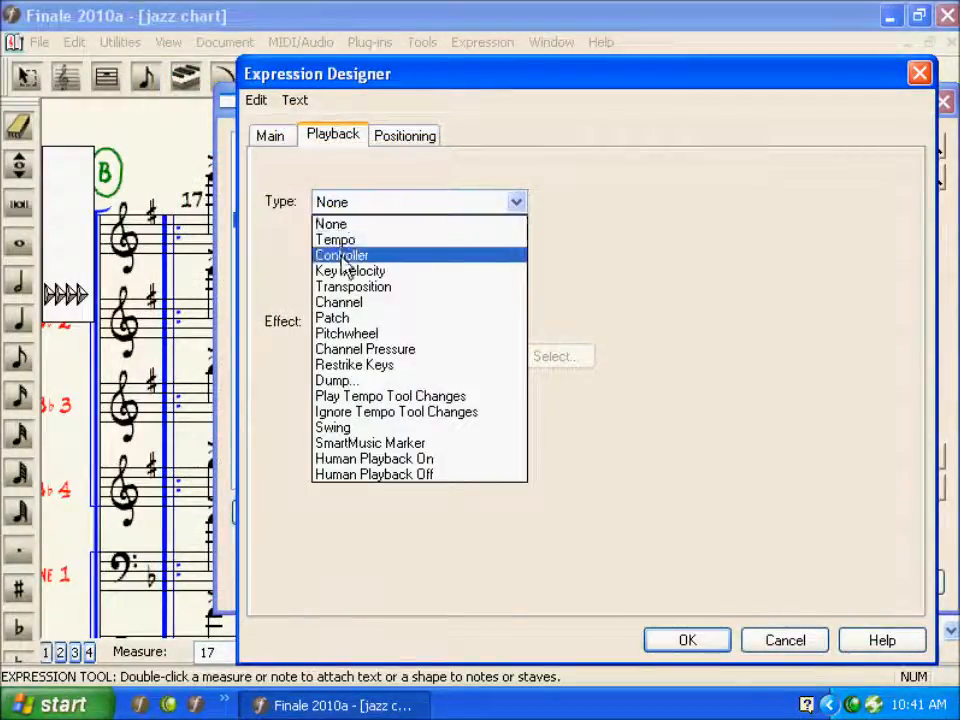
pyautogui.click(345, 256)
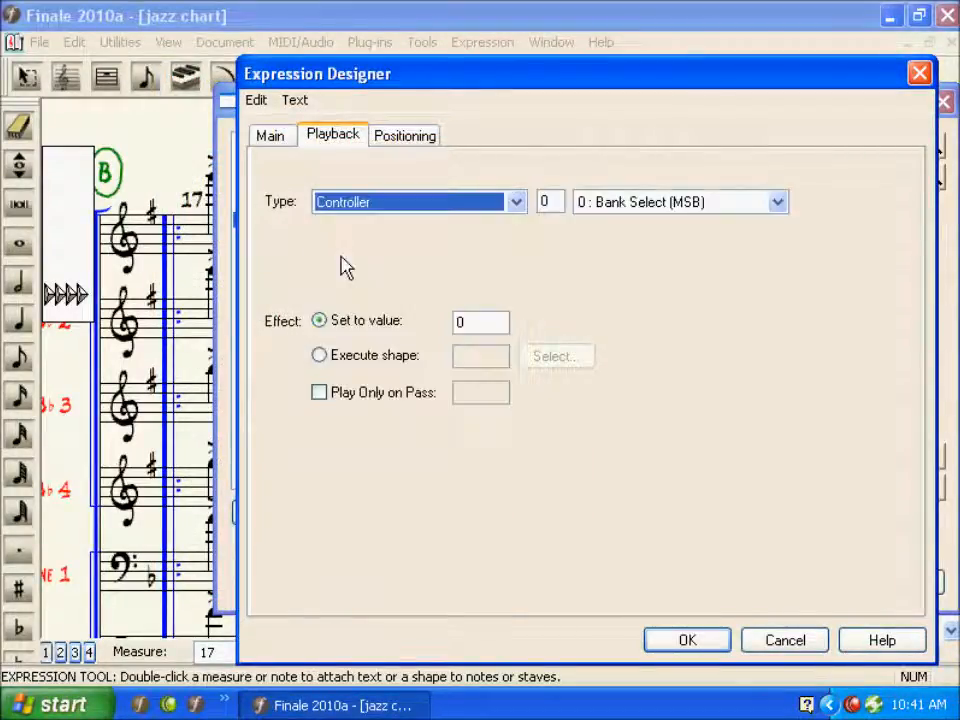
pyautogui.click(610, 203)
pyautogui.click(612, 241)
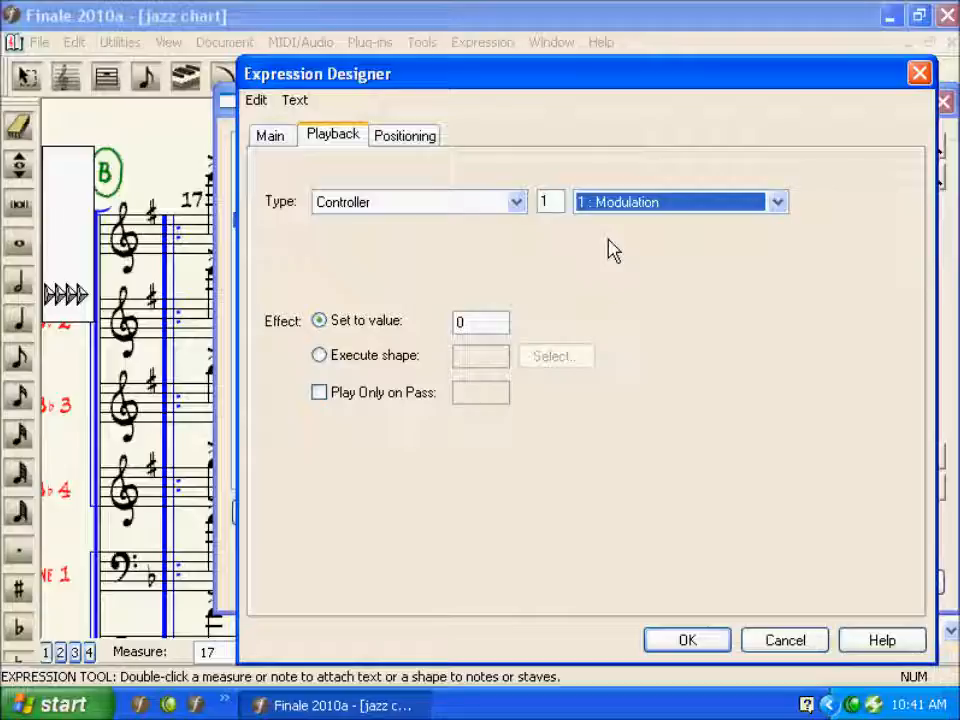
# Step: Give the Play expression a Key Velocity playback effect of 100 that plays only on pass 2
pyautogui.doubleClick(482, 321)
pyautogui.write('10')
pyautogui.write('0')
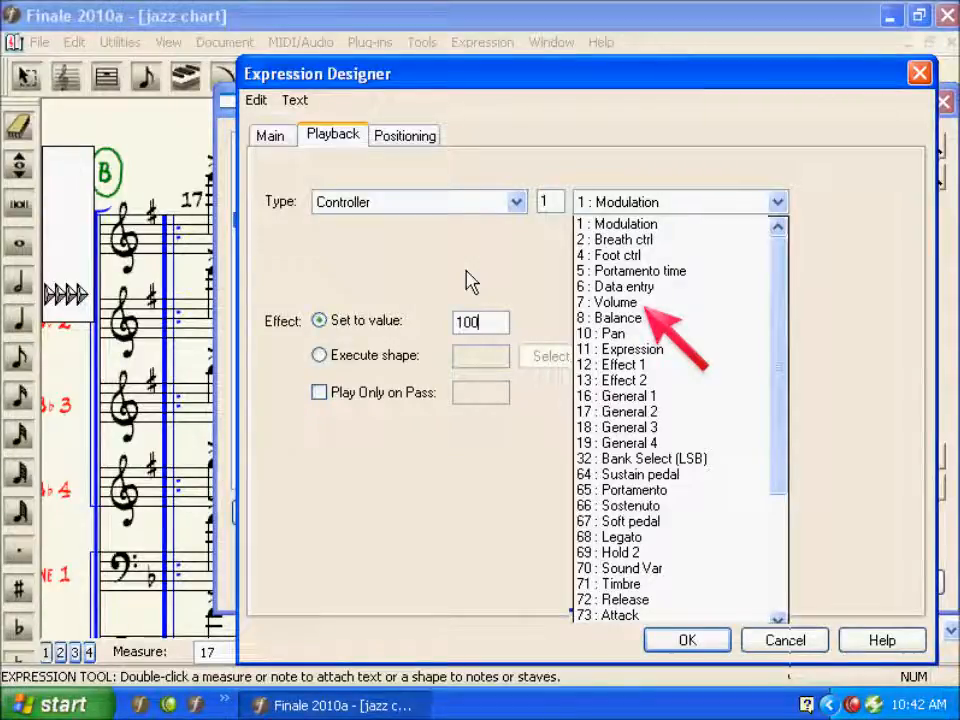
pyautogui.click(514, 205)
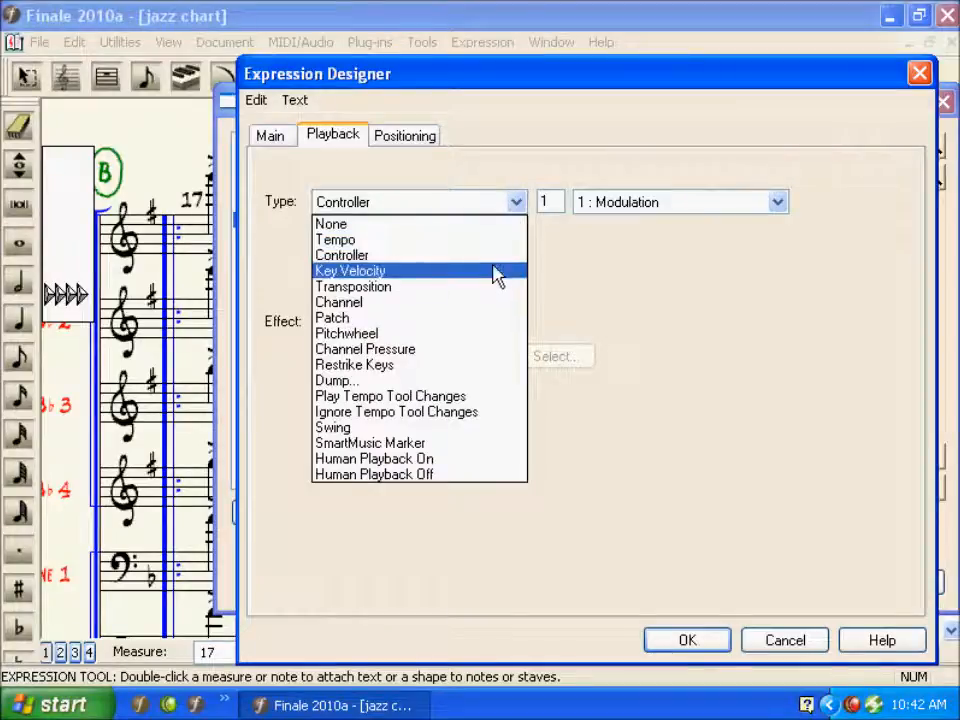
pyautogui.click(495, 272)
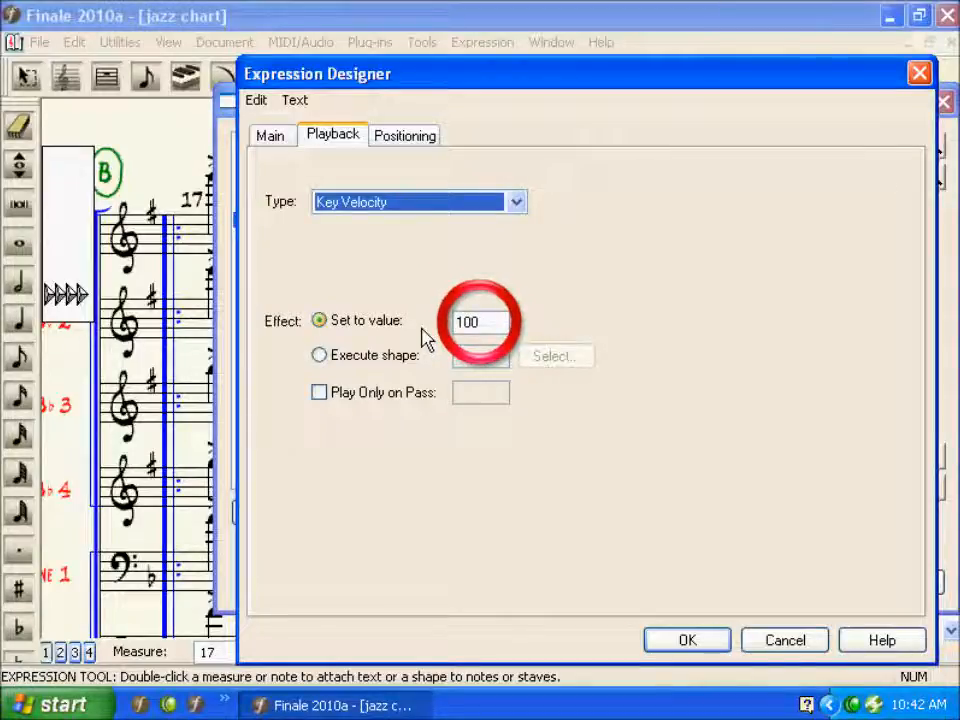
pyautogui.click(351, 400)
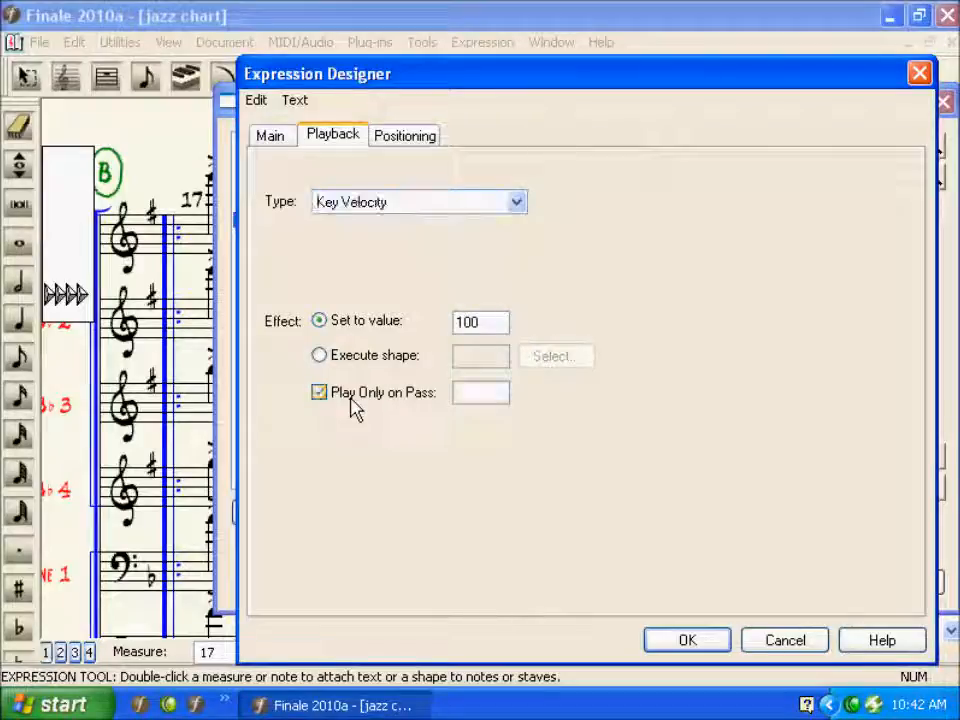
pyautogui.click(462, 393)
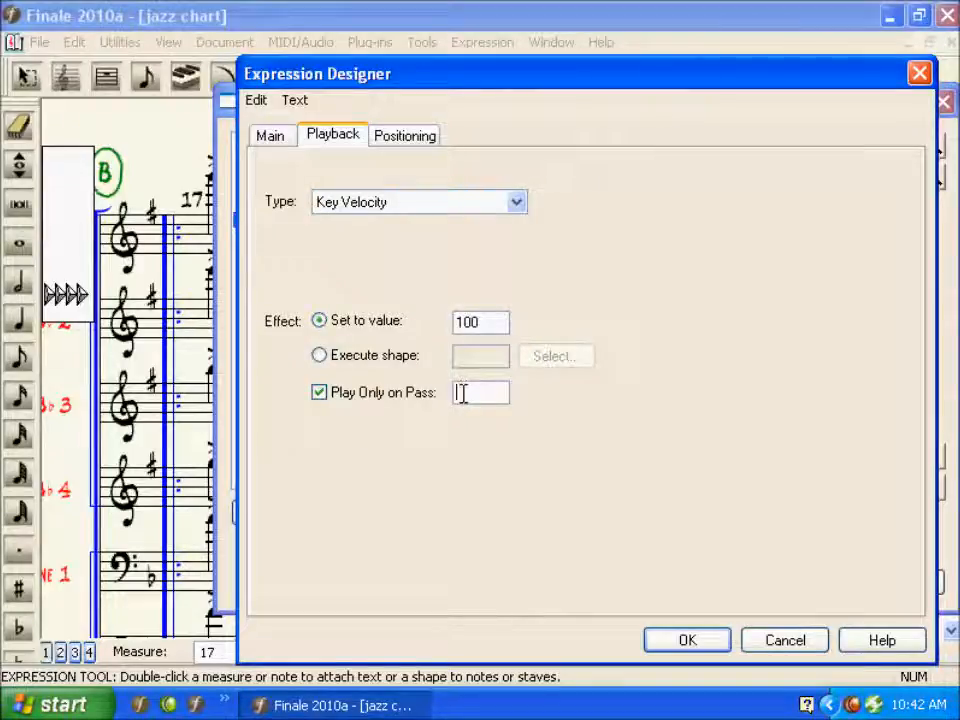
pyautogui.write('2')
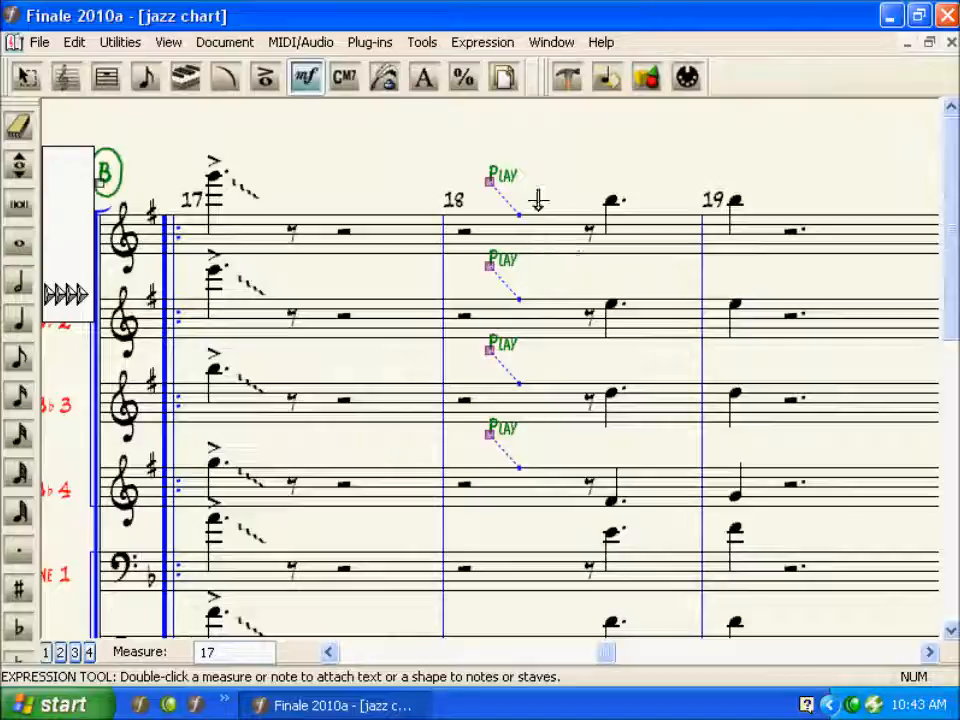
# Step: For measure 18 of the top four staves, duplicate the Play expression and change the copy's text to "2nd time only"
pyautogui.moveTo(537, 201); pyautogui.dragTo(568, 537)
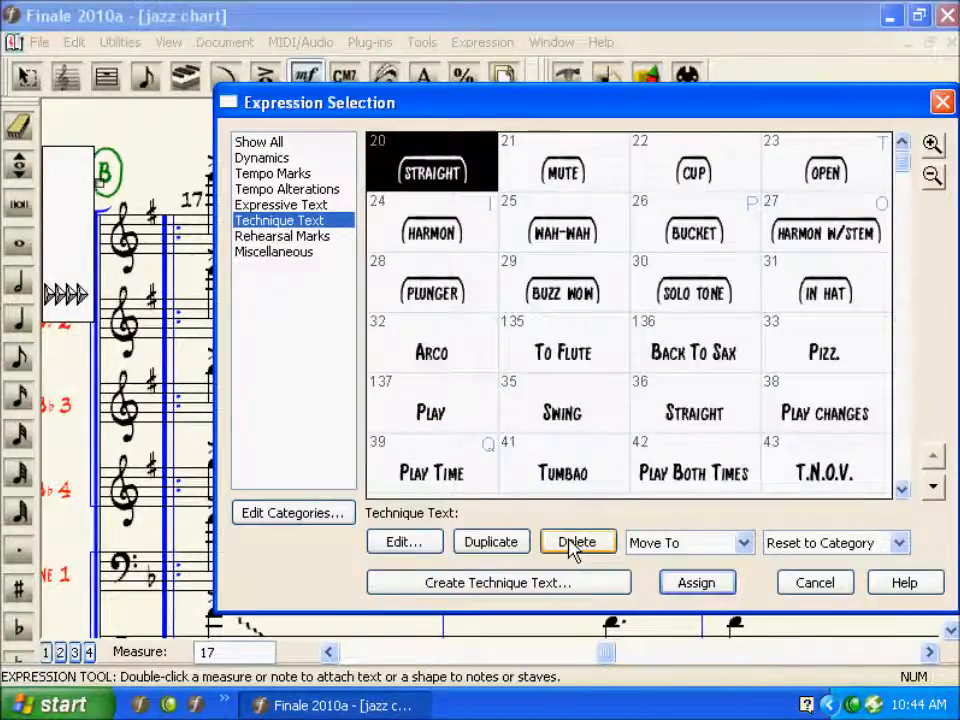
pyautogui.click(478, 418)
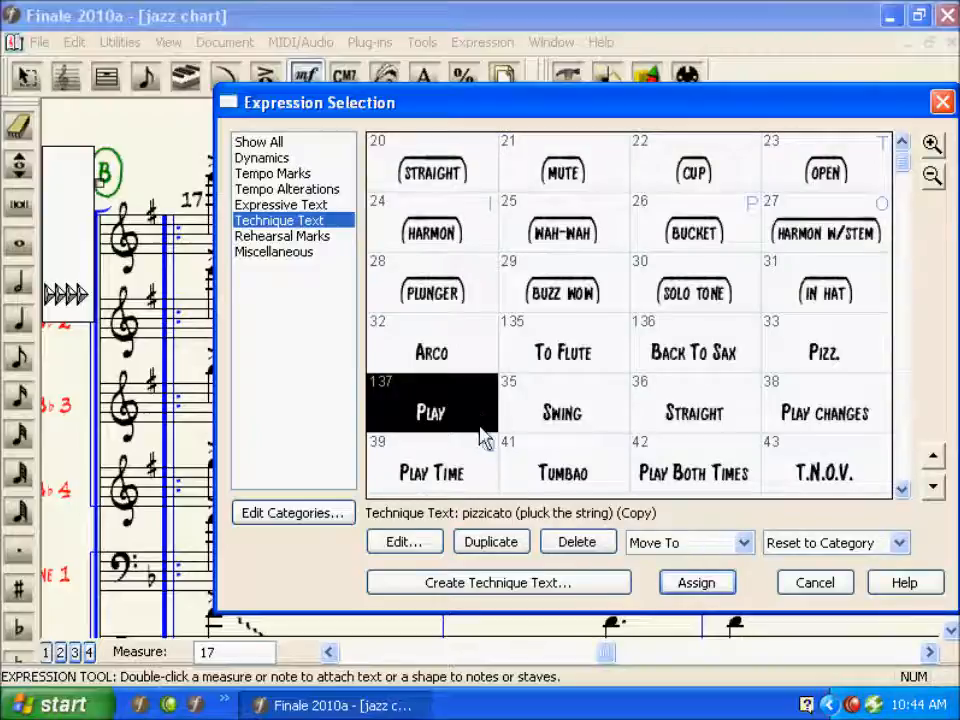
pyautogui.click(476, 543)
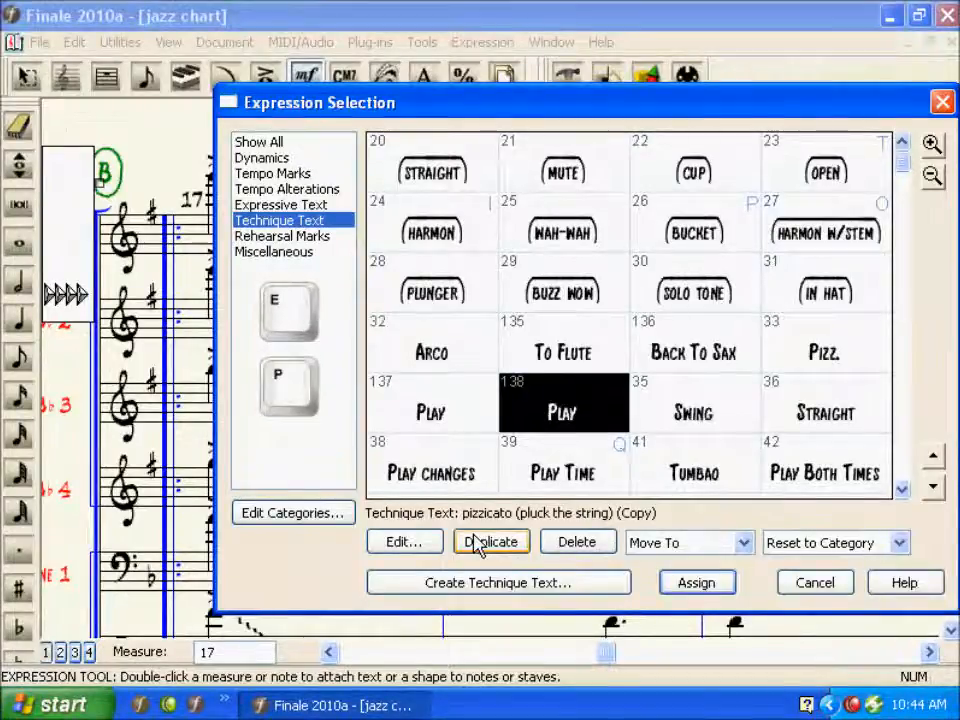
pyautogui.click(478, 543)
pyautogui.write('2nd time')
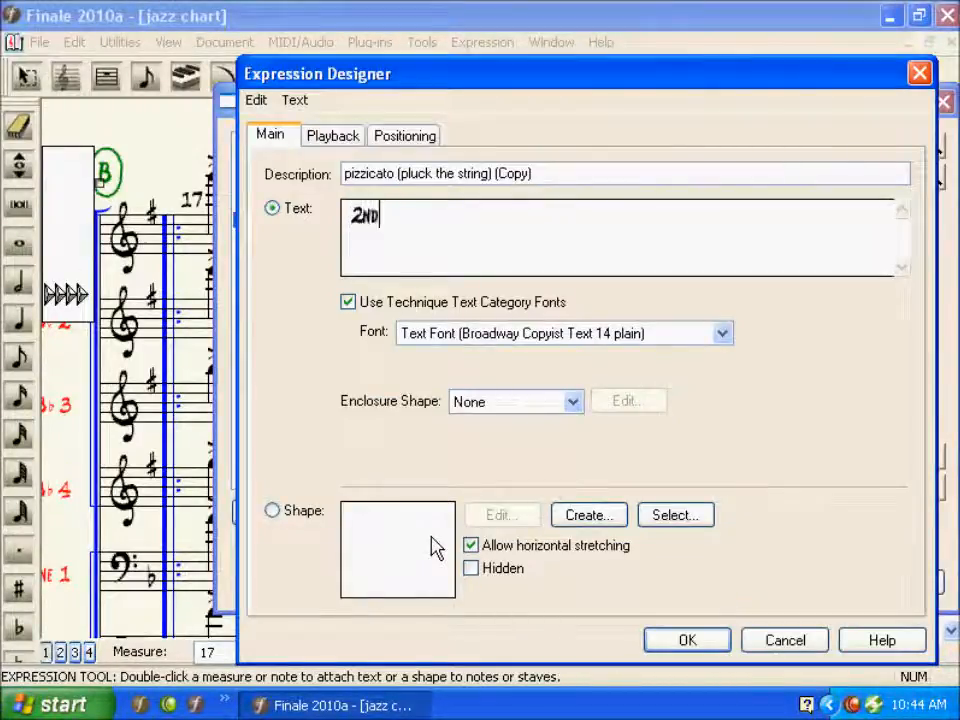
pyautogui.write(' only')
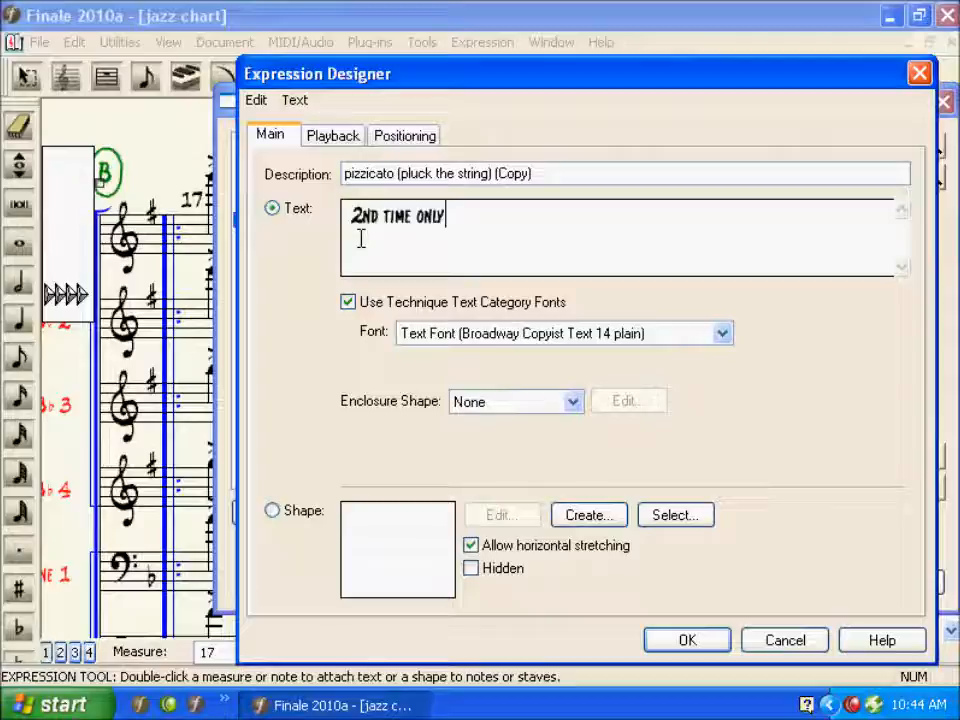
# Step: Superscript the "nd" in "2nd time only" by .07 and reduce its font size by three increments
pyautogui.moveTo(361, 215); pyautogui.dragTo(380, 216)
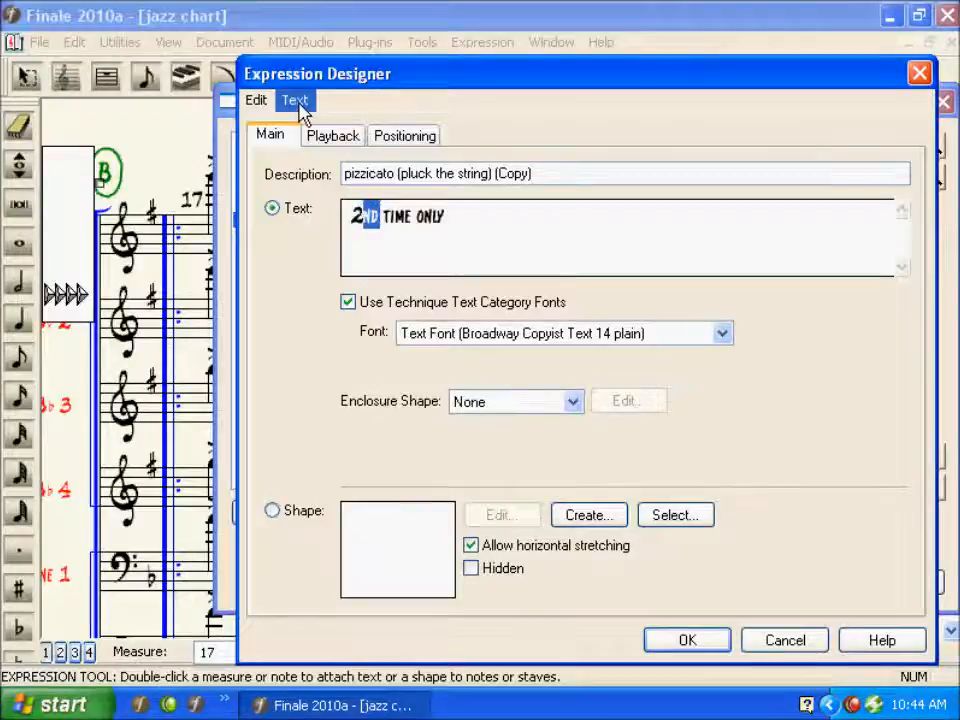
pyautogui.click(295, 101)
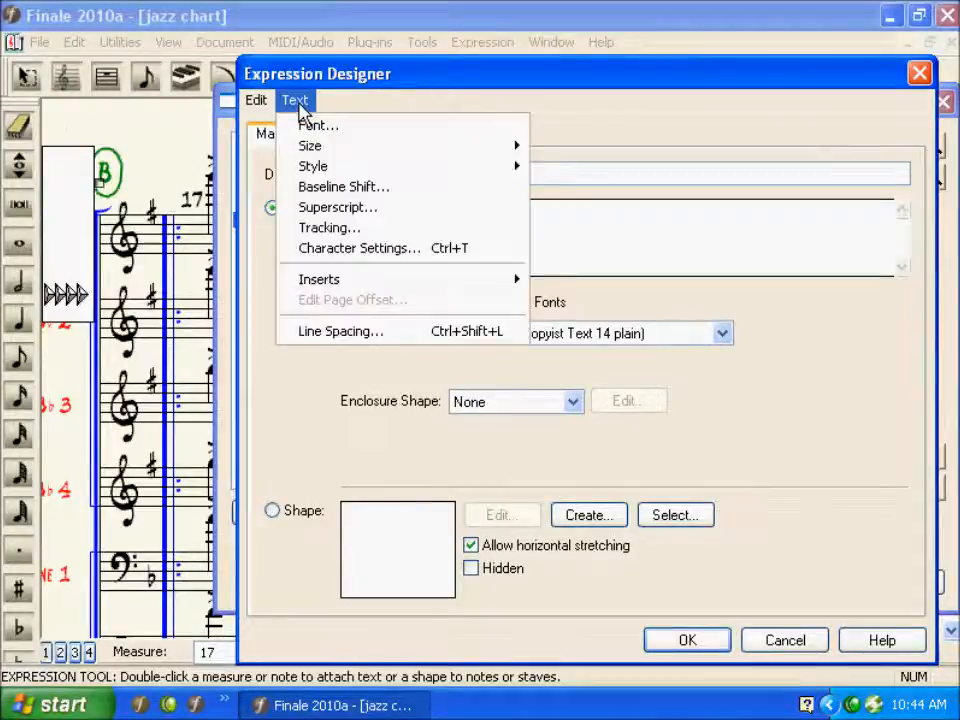
pyautogui.click(330, 207)
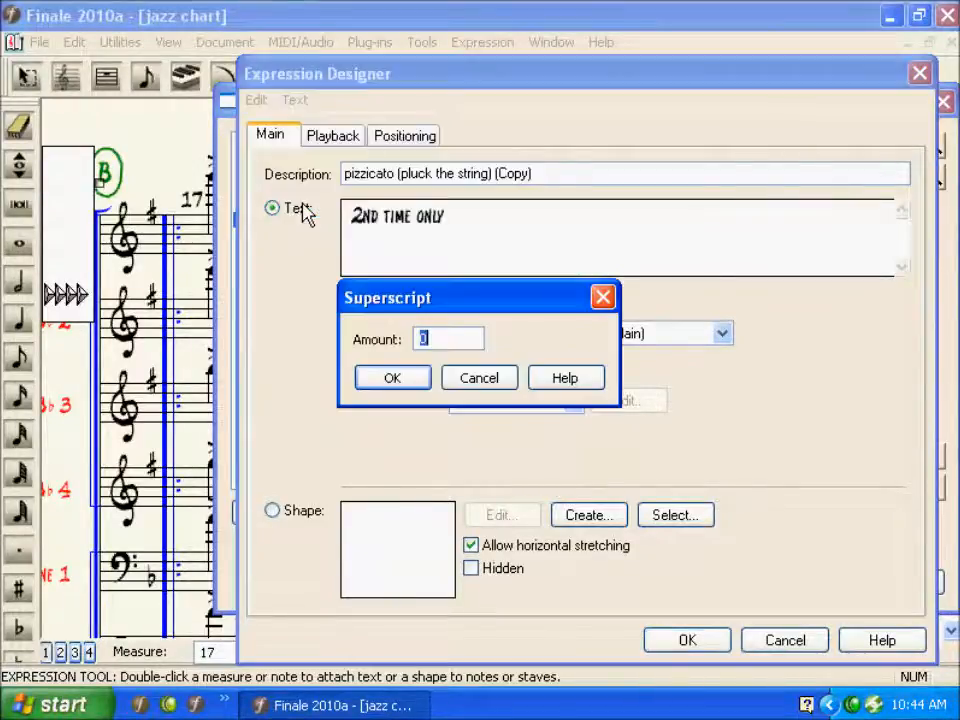
pyautogui.write('.07')
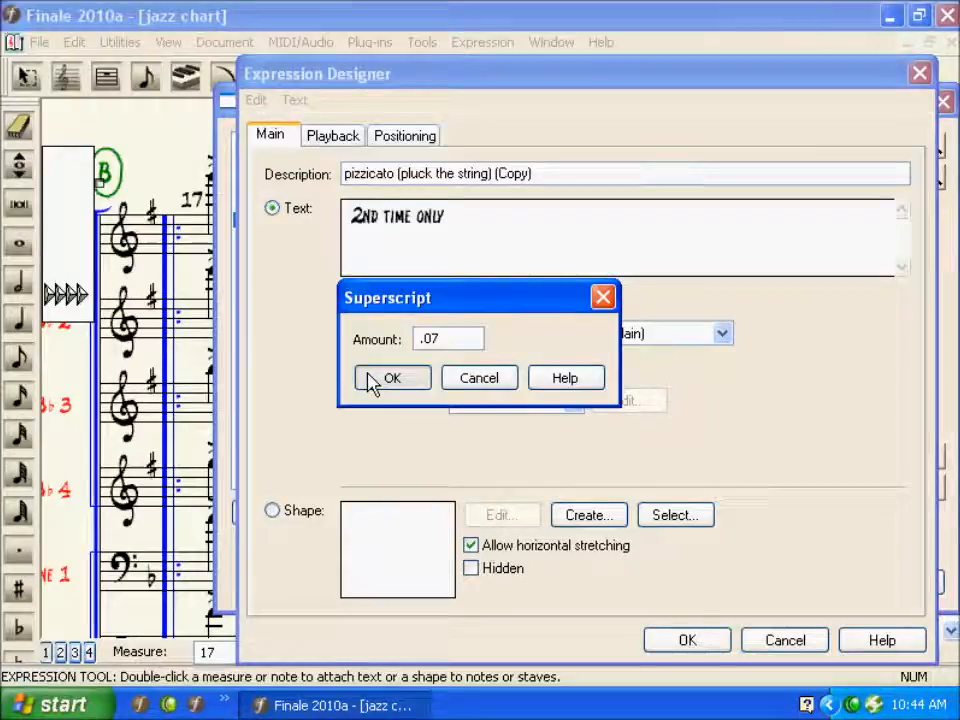
pyautogui.click(371, 380)
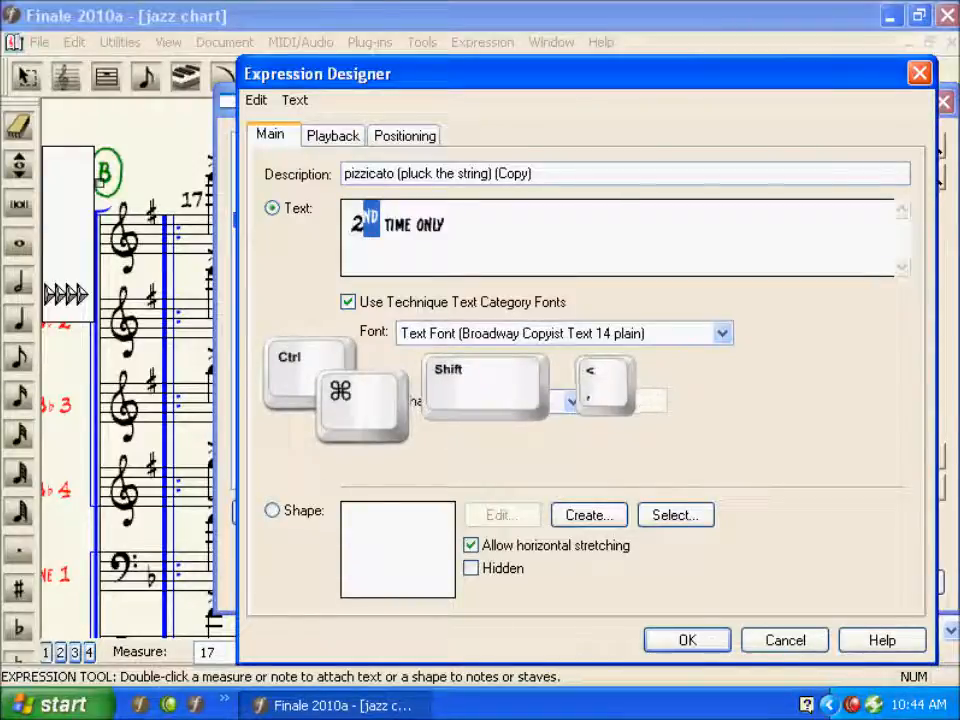
pyautogui.hotkey('ctrl', 'shift', ',')
pyautogui.hotkey('ctrl', 'shift', ',')
pyautogui.hotkey('ctrl', 'shift', ',')
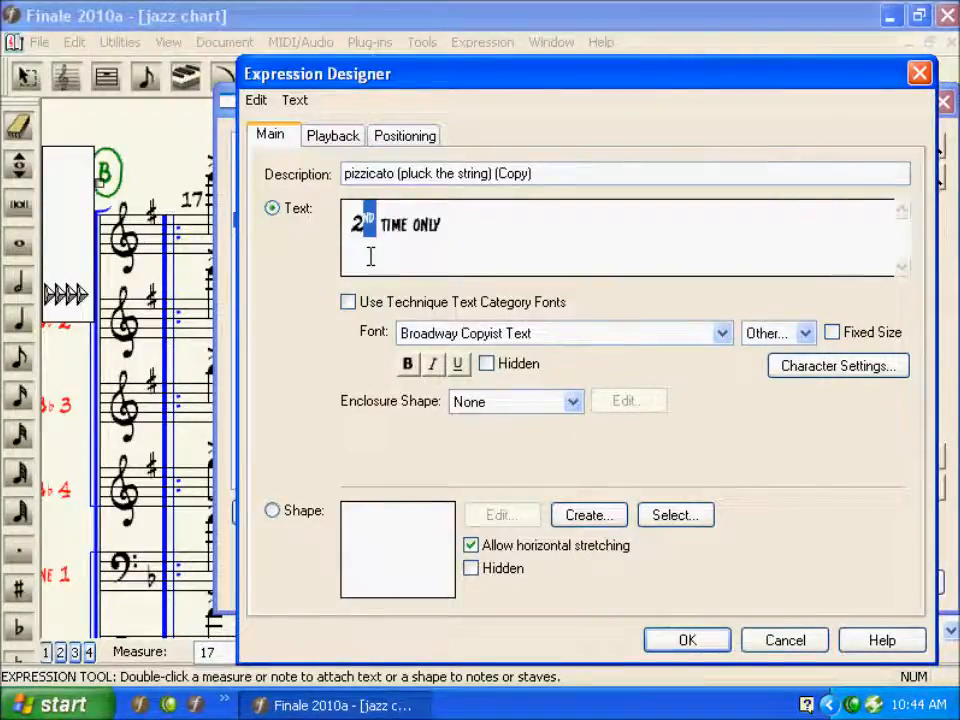
# Step: Set the "2nd time only" expression's playback value to 0, playing only on pass 1, and confirm the expression
pyautogui.click(335, 136)
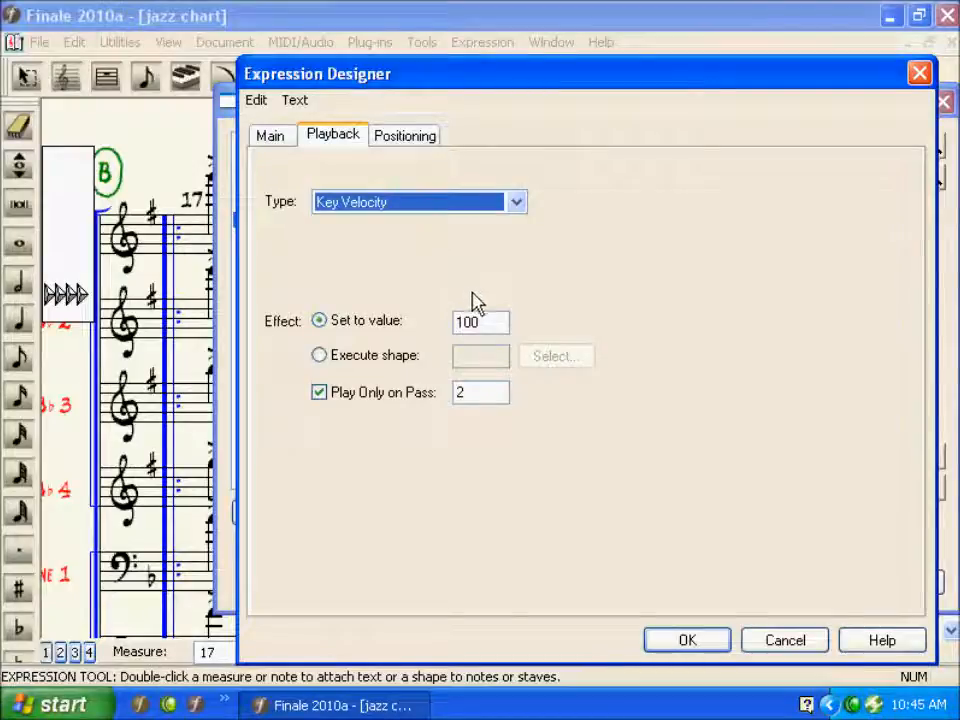
pyautogui.click(482, 315)
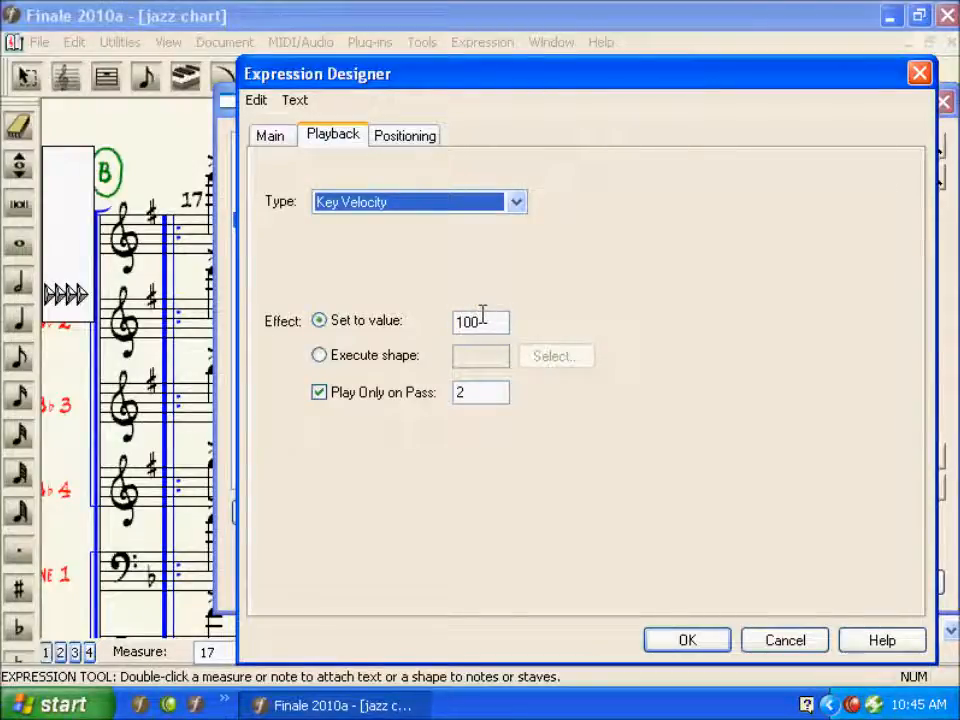
pyautogui.moveTo(482, 315); pyautogui.dragTo(441, 315)
pyautogui.write('0')
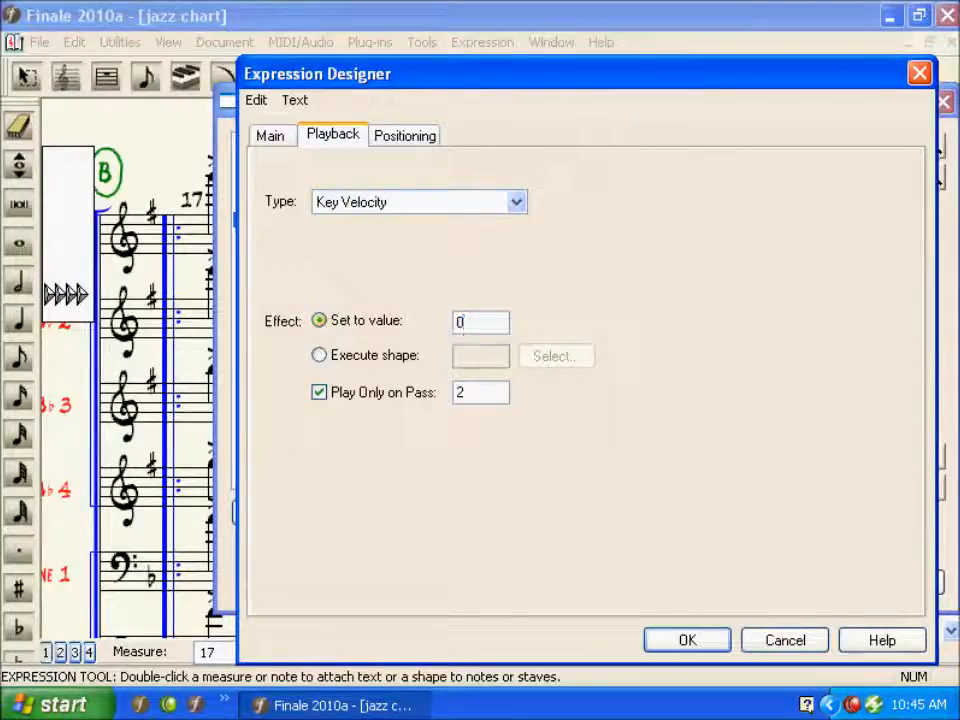
pyautogui.moveTo(484, 392); pyautogui.dragTo(449, 400)
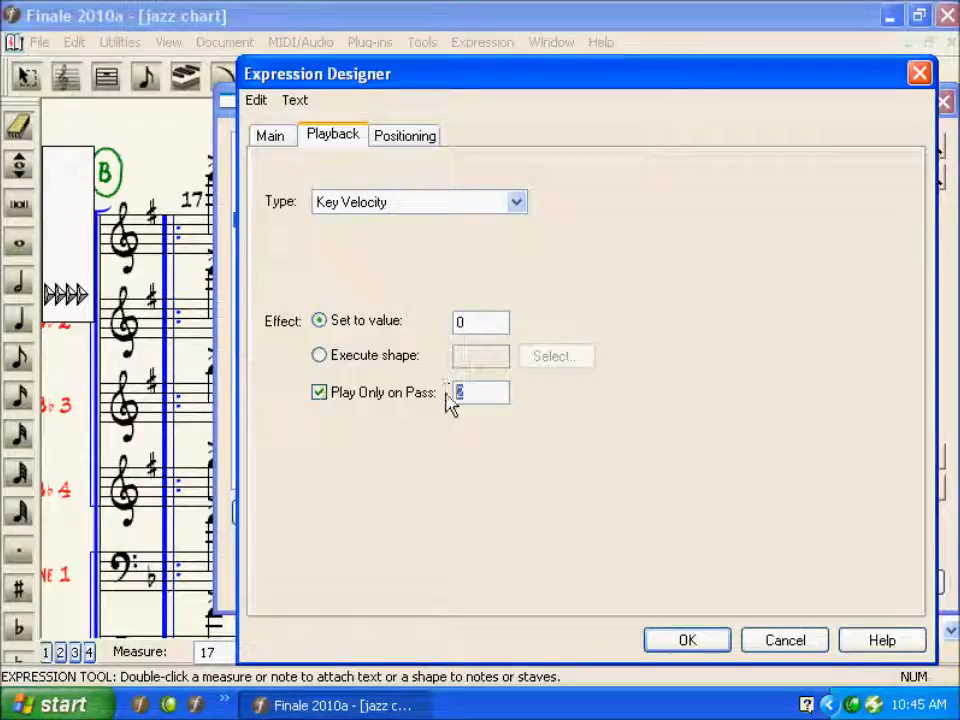
pyautogui.write('1')
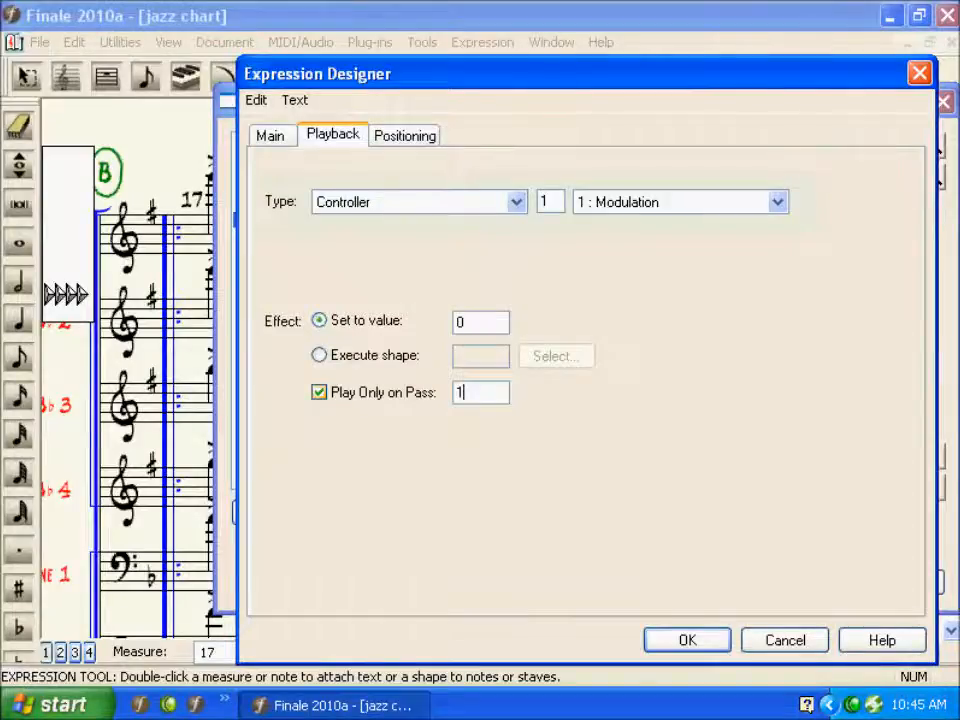
pyautogui.press('Return')
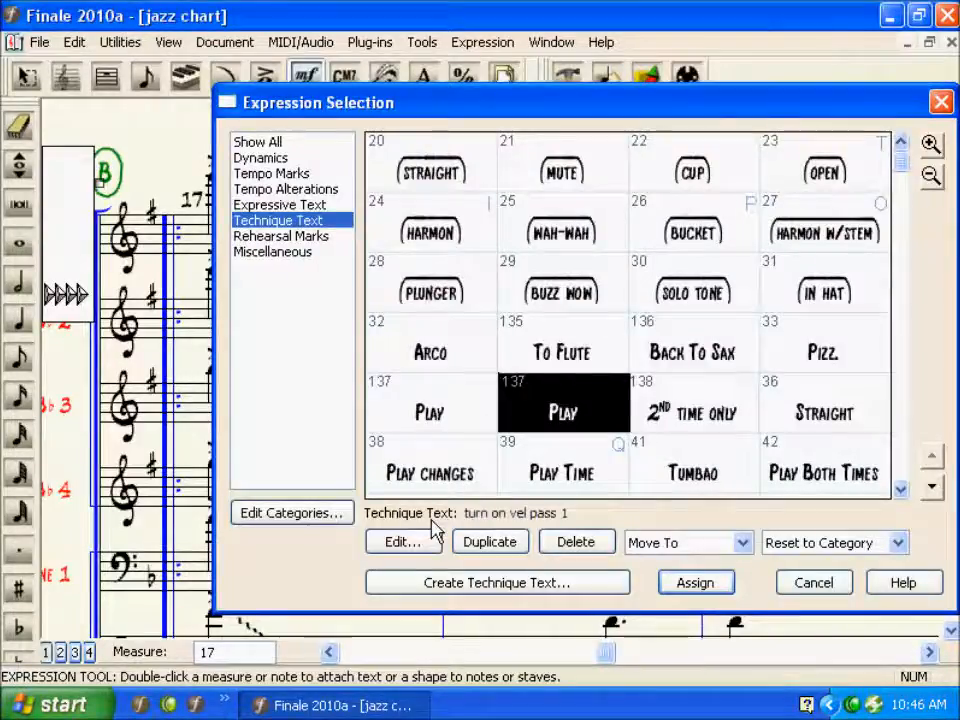
# Step: Assign the expression to measure 18 of the top four staves and nudge the Play and 2nd time only expressions down together
pyautogui.click(677, 577)
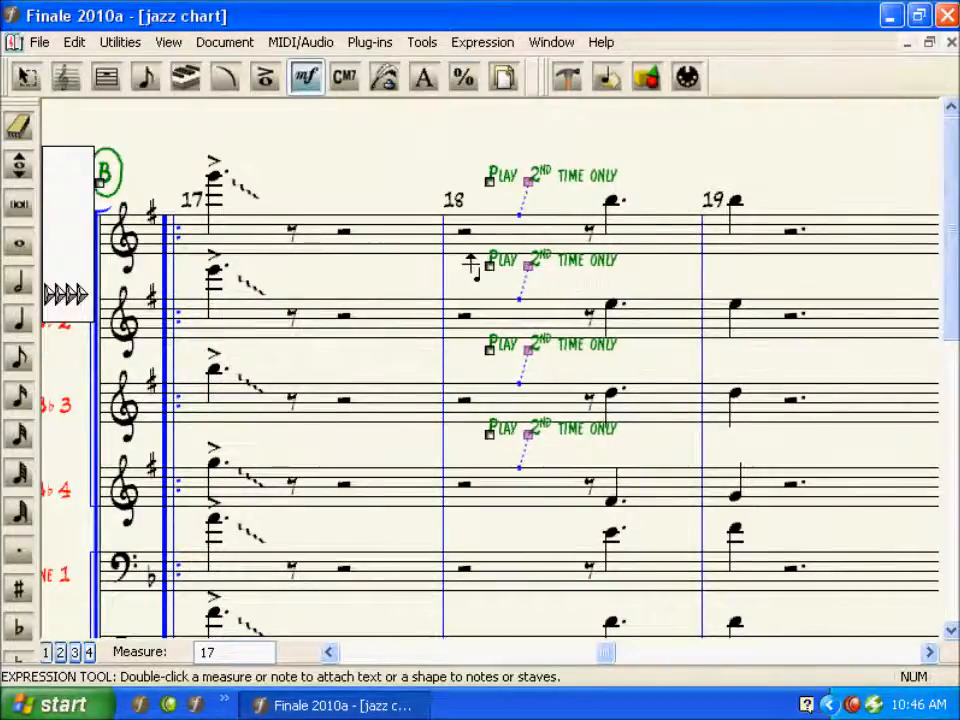
pyautogui.moveTo(453, 162); pyautogui.dragTo(546, 500)
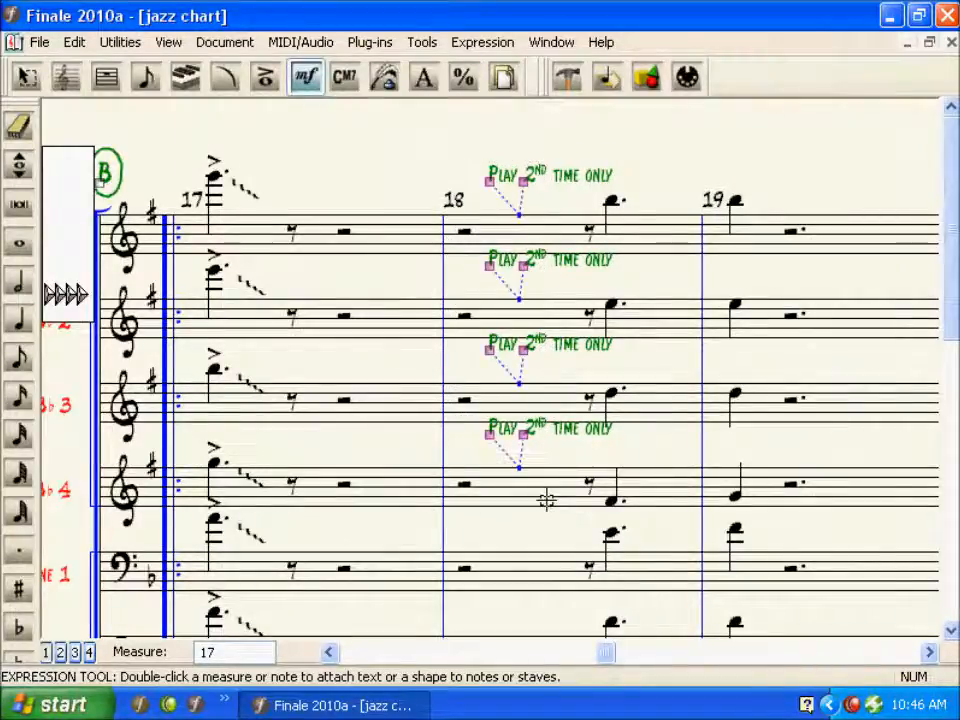
pyautogui.press('Down')
pyautogui.press('Down')
pyautogui.press('Down')
pyautogui.press('Down')
pyautogui.press('Down')
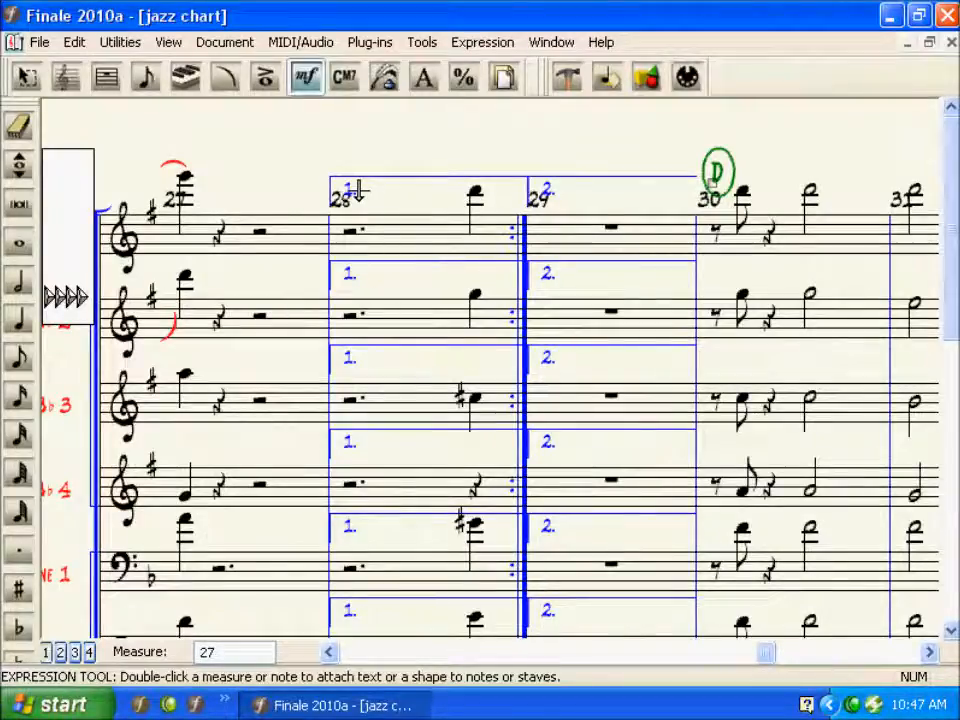
# Step: For measure 28 of the top four staves, remove the directly placed Play markings and duplicate the Play expression instead
pyautogui.click(356, 190)
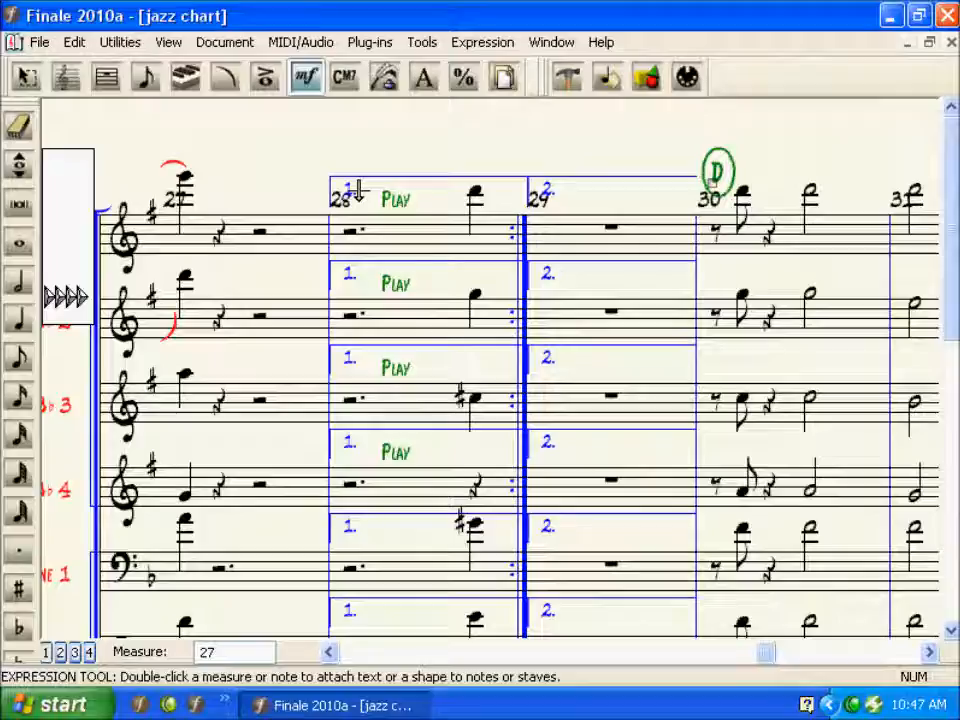
pyautogui.press('Delete')
pyautogui.moveTo(371, 200); pyautogui.dragTo(432, 517)
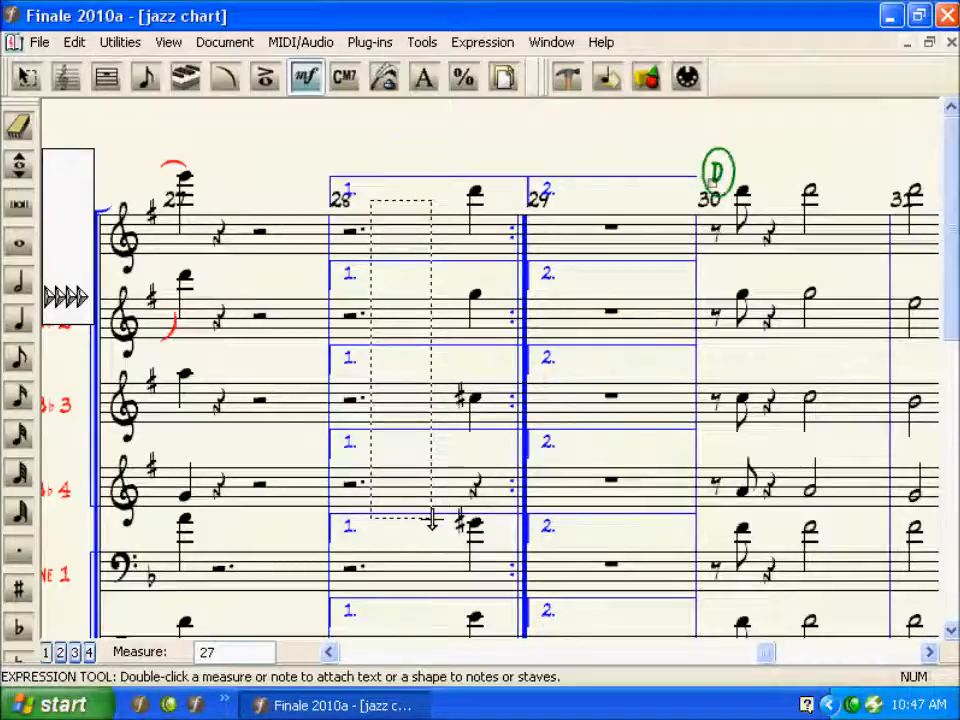
pyautogui.moveTo(432, 519); pyautogui.dragTo(432, 519)
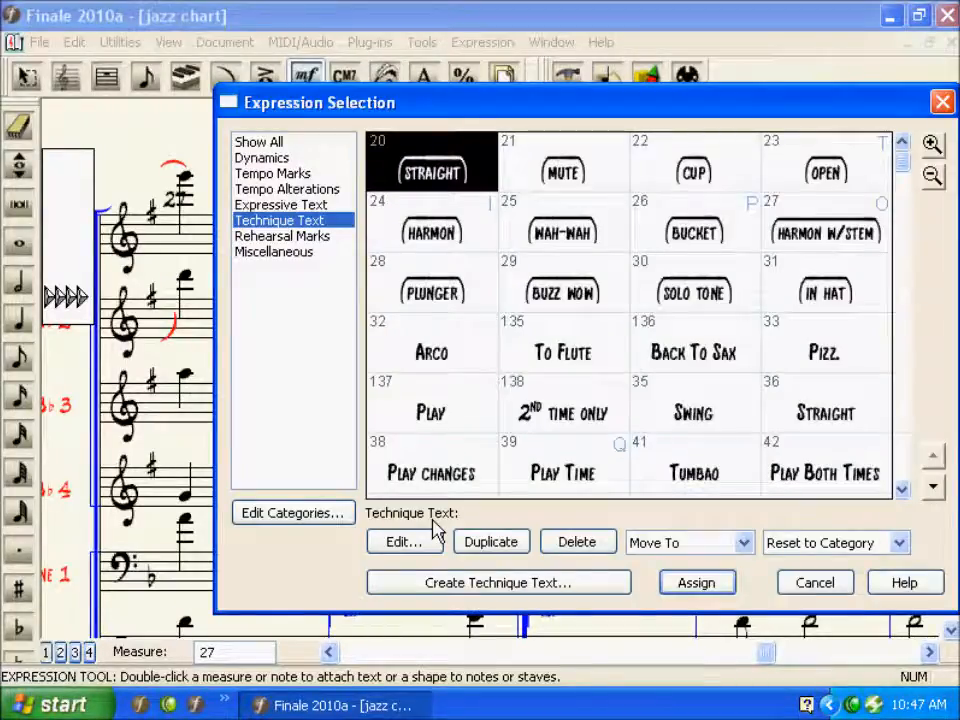
pyautogui.click(457, 426)
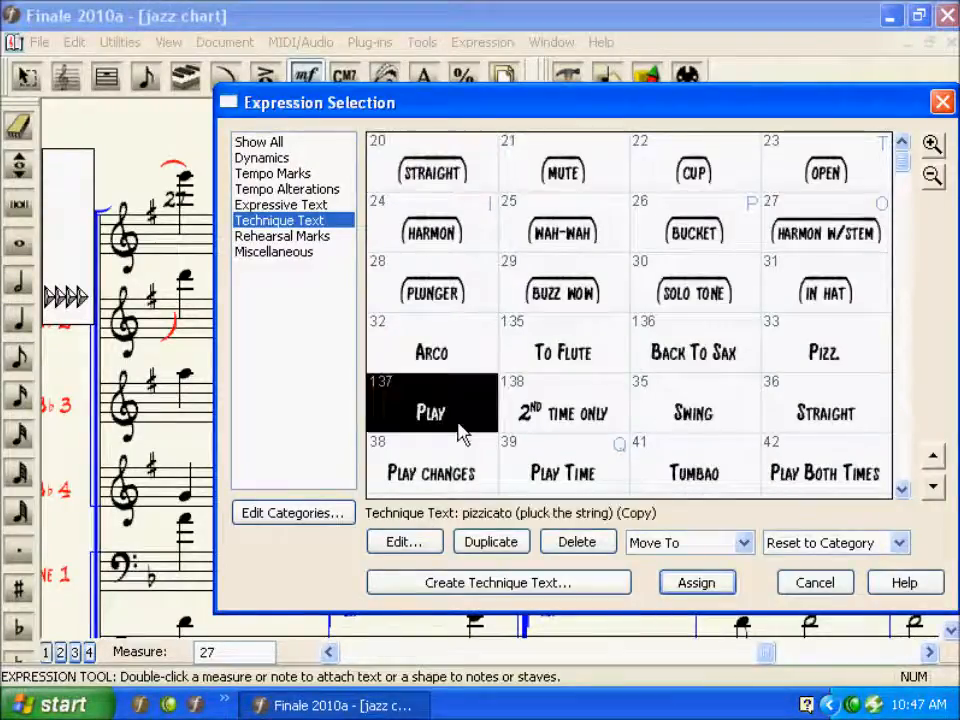
pyautogui.click(489, 541)
# Step: Describe the duplicated Play expression as "turn on vel pass 1"
pyautogui.click(433, 545)
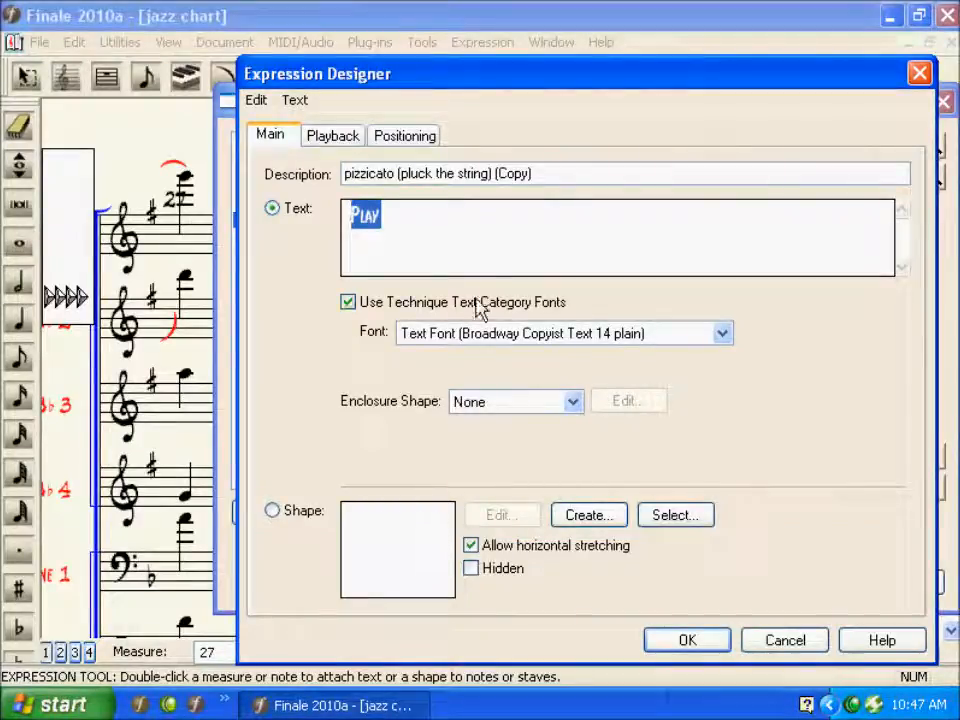
pyautogui.moveTo(537, 174); pyautogui.dragTo(343, 174)
pyautogui.write('turn on v')
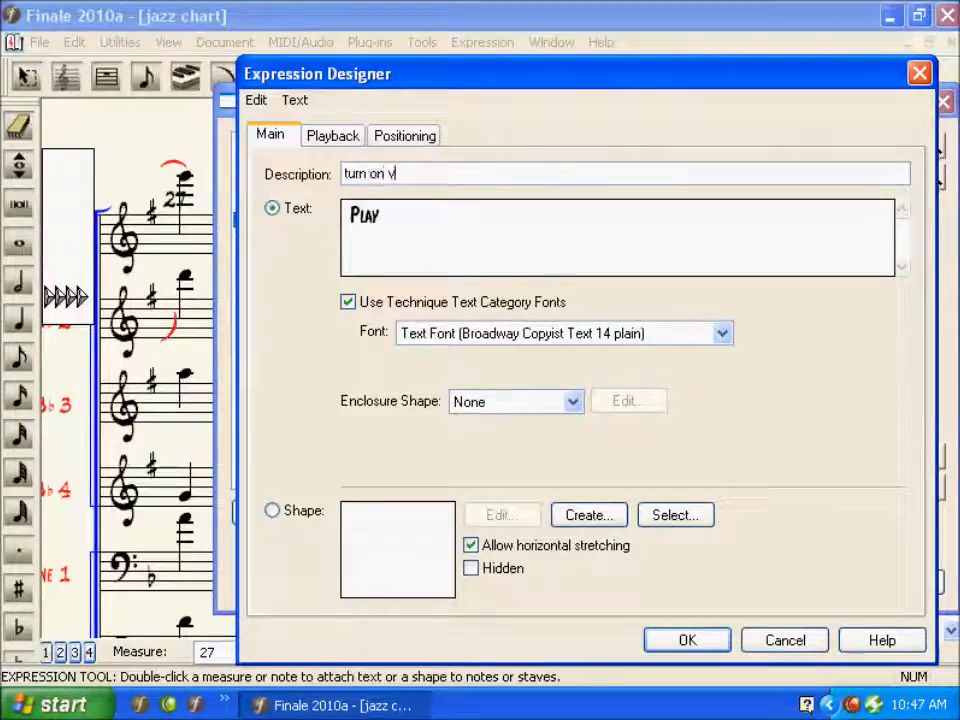
pyautogui.write('el pass')
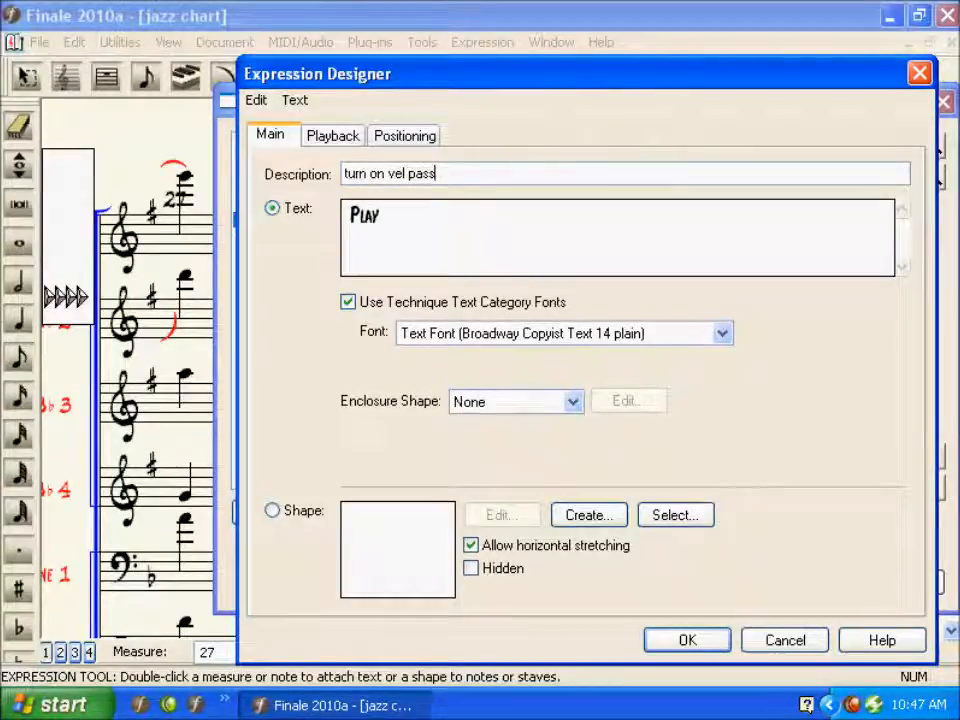
pyautogui.write(' 1')
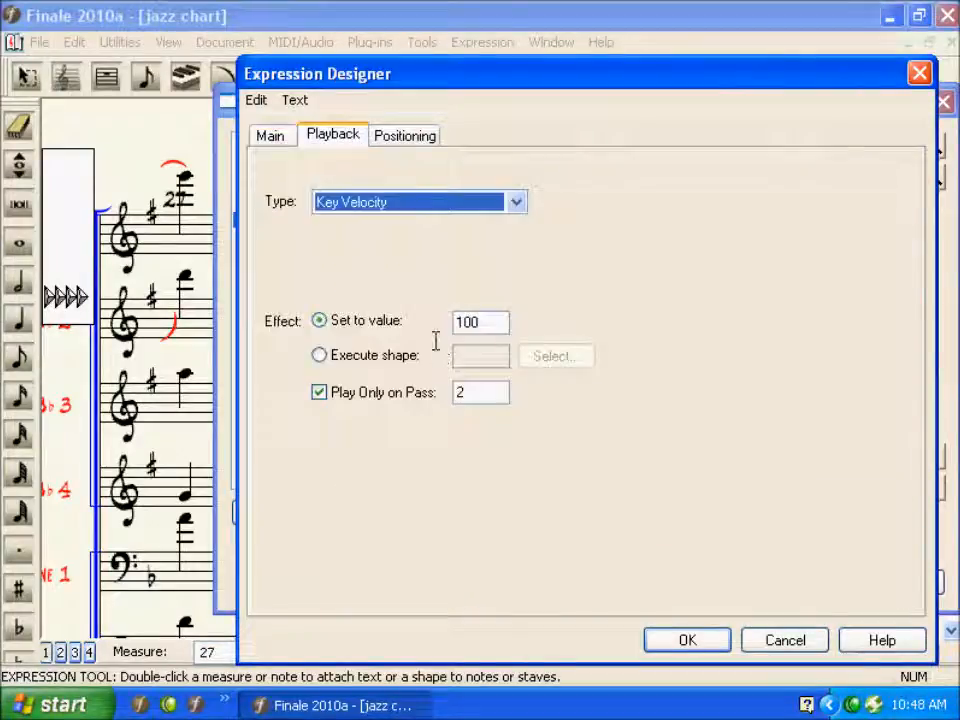
# Step: Make the copied Play expression play back only on pass 1 and confirm it
pyautogui.moveTo(468, 393); pyautogui.dragTo(440, 397)
pyautogui.write('1')
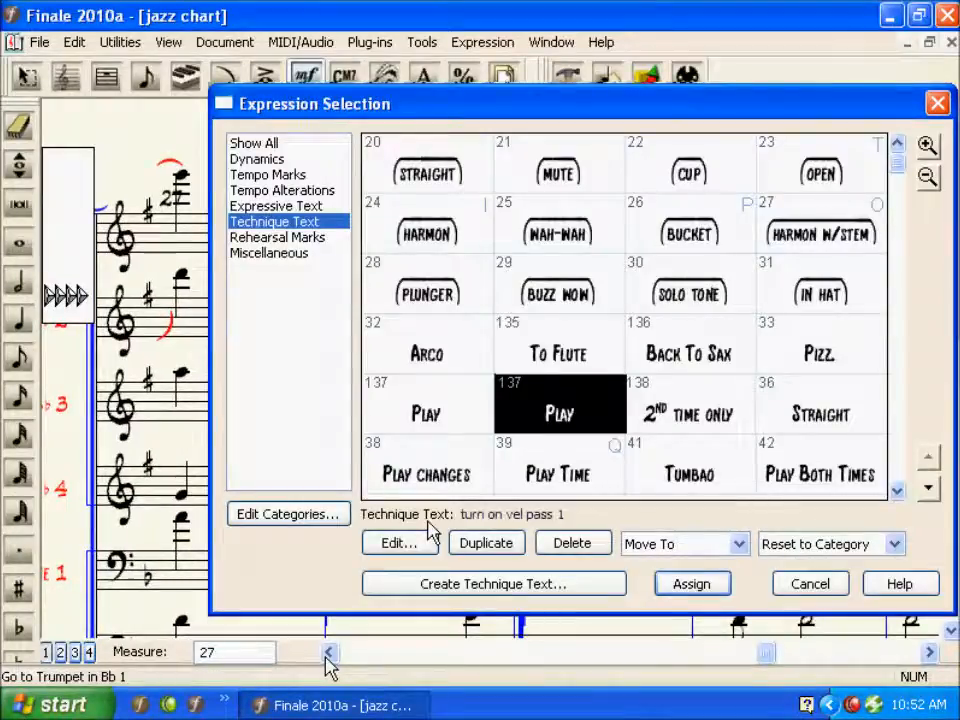
pyautogui.press('Return')
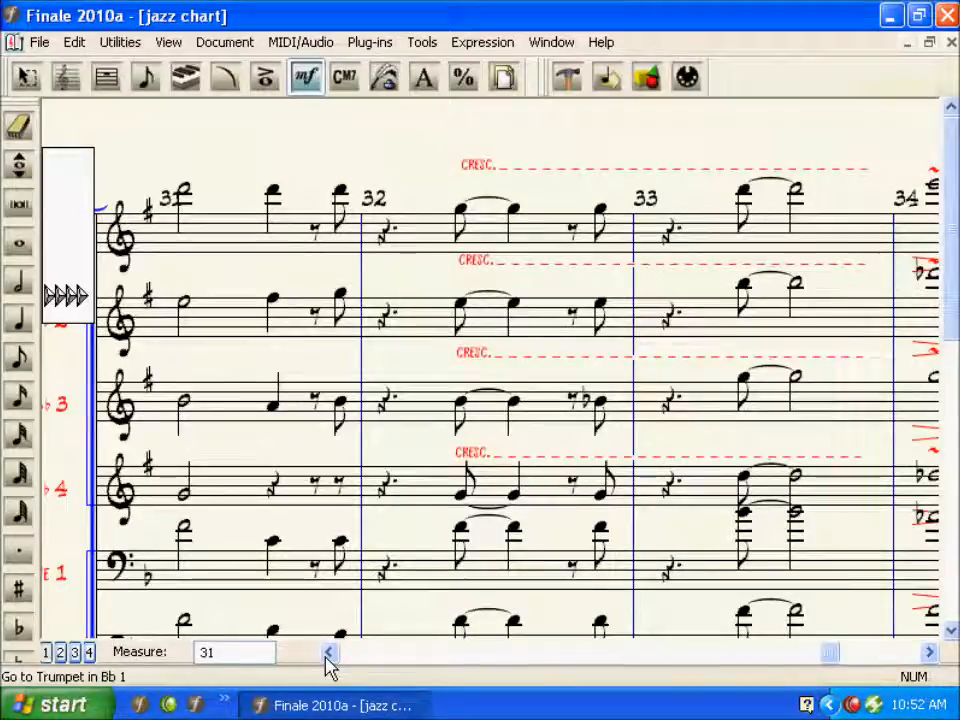
# Step: Duplicate the dashed "rit." line among the custom Smart Lines
pyautogui.click(225, 90)
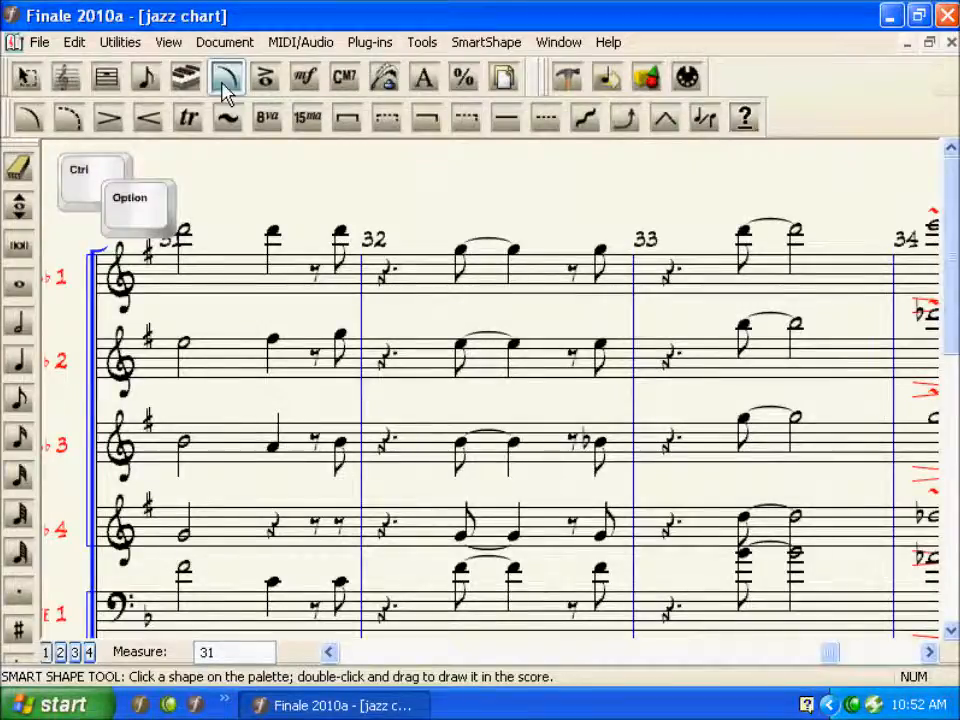
pyautogui.keyDown('ctrl'); pyautogui.click(744, 118); pyautogui.keyUp('ctrl')
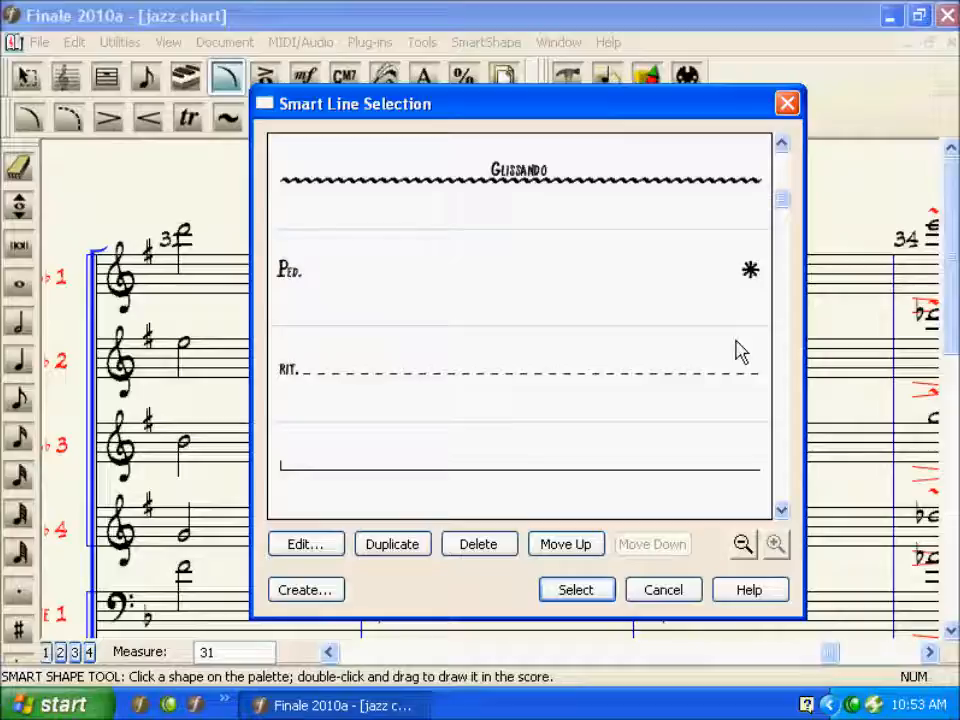
pyautogui.click(736, 350)
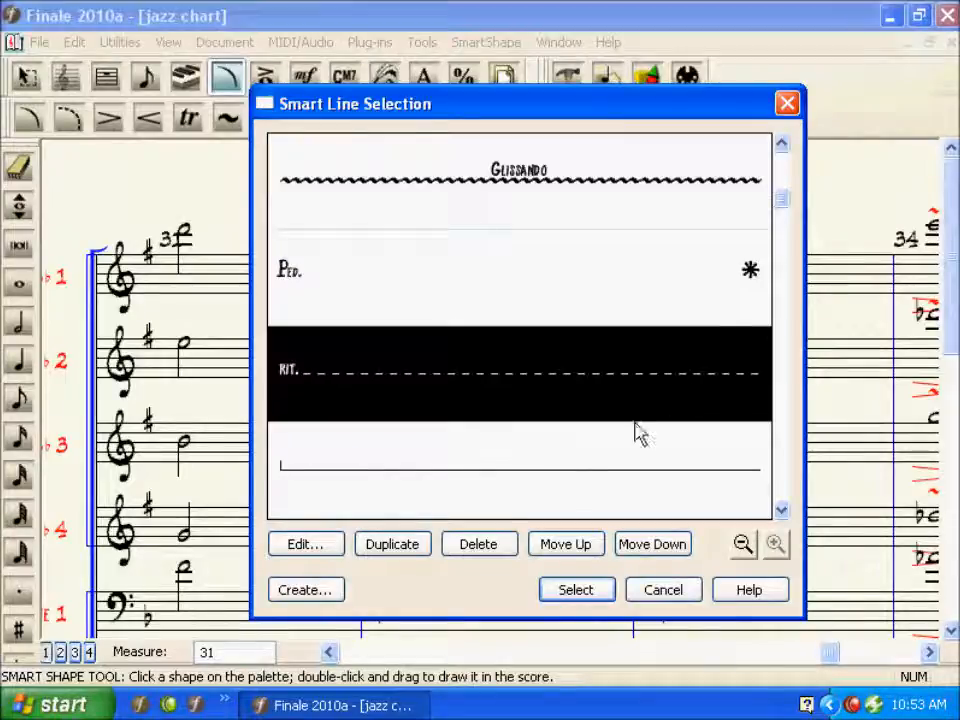
pyautogui.click(426, 548)
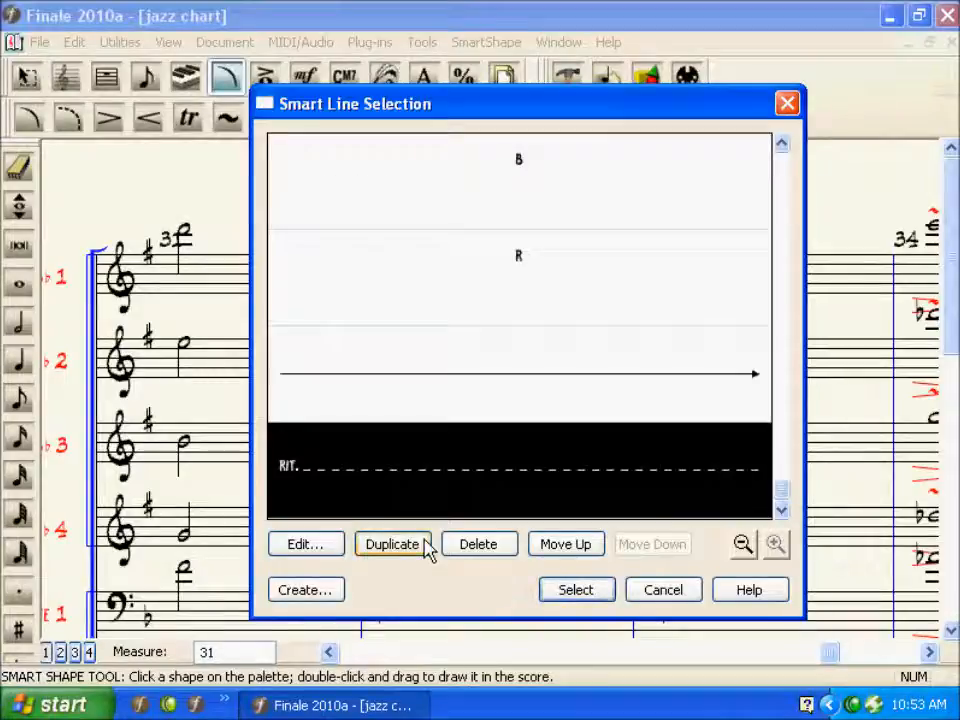
# Step: Change the duplicated line's left start text to "CRESC." and select it as the active custom line
pyautogui.click(326, 547)
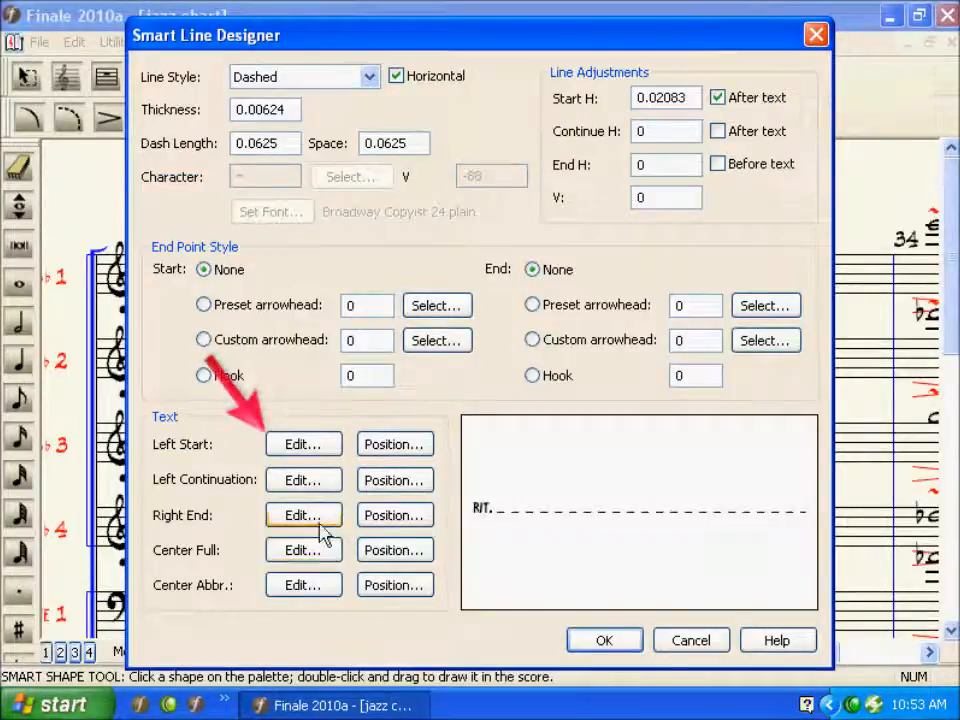
pyautogui.click(299, 445)
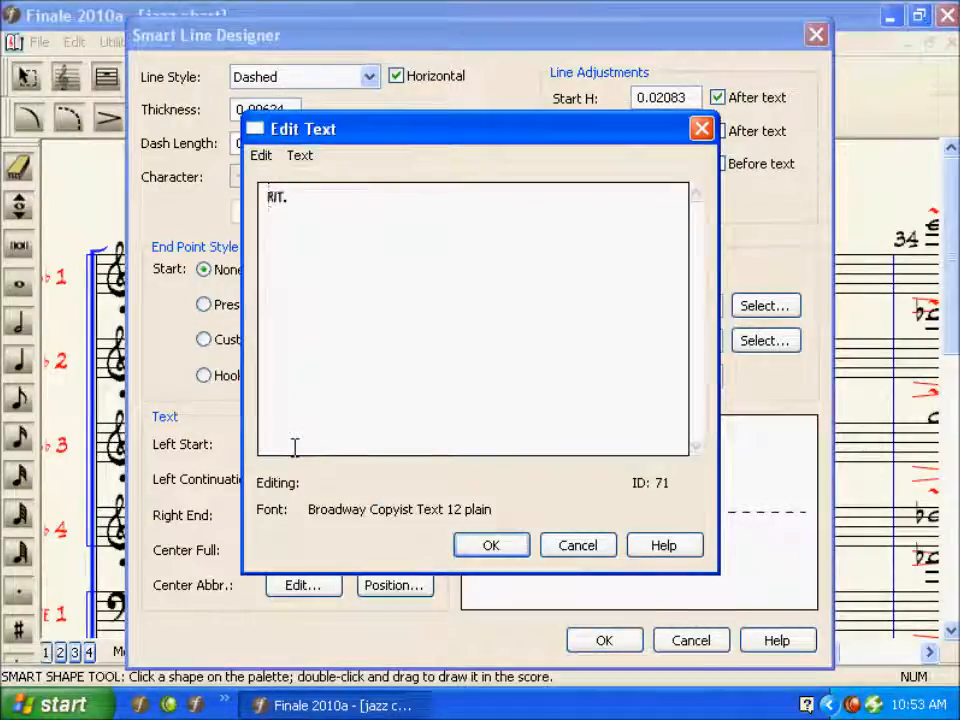
pyautogui.press('Delete')
pyautogui.press('Delete')
pyautogui.press('Delete')
pyautogui.press('Delete')
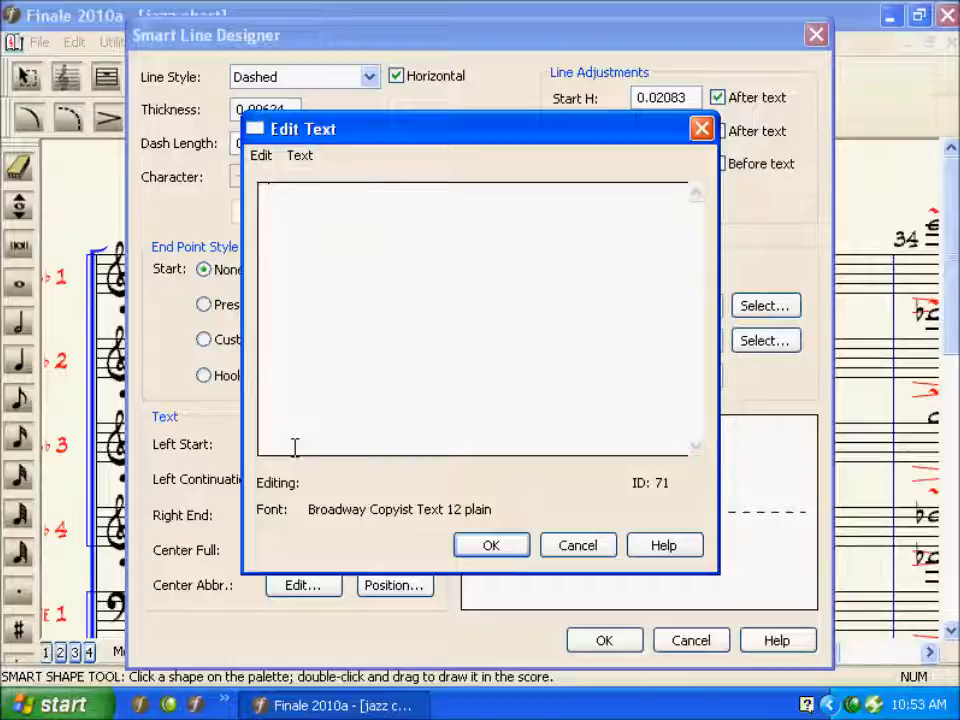
pyautogui.write('CR')
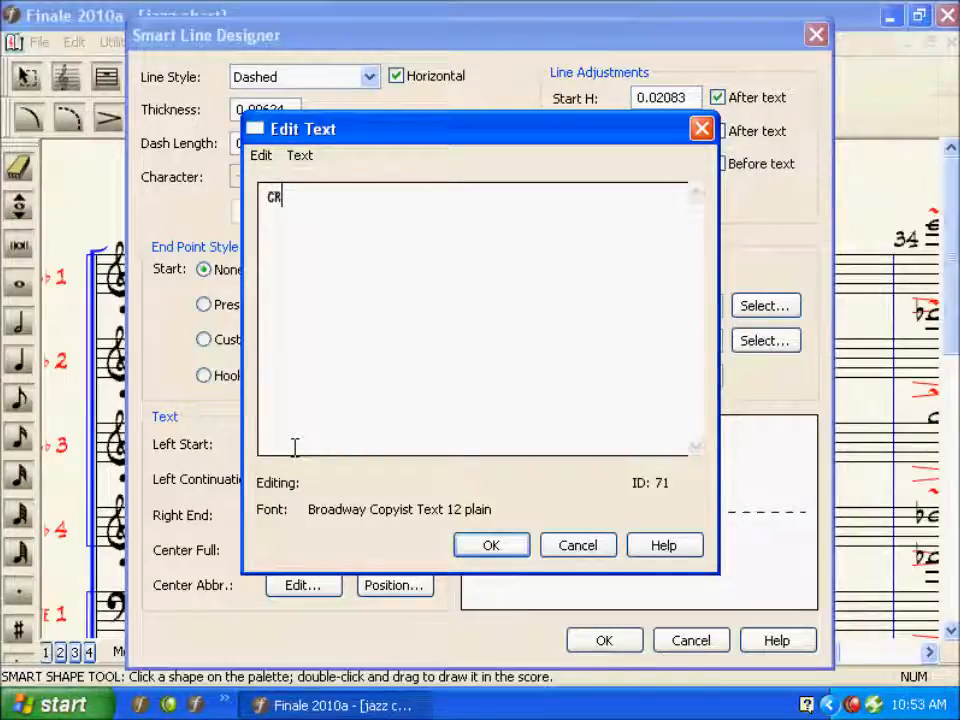
pyautogui.write('ESC.')
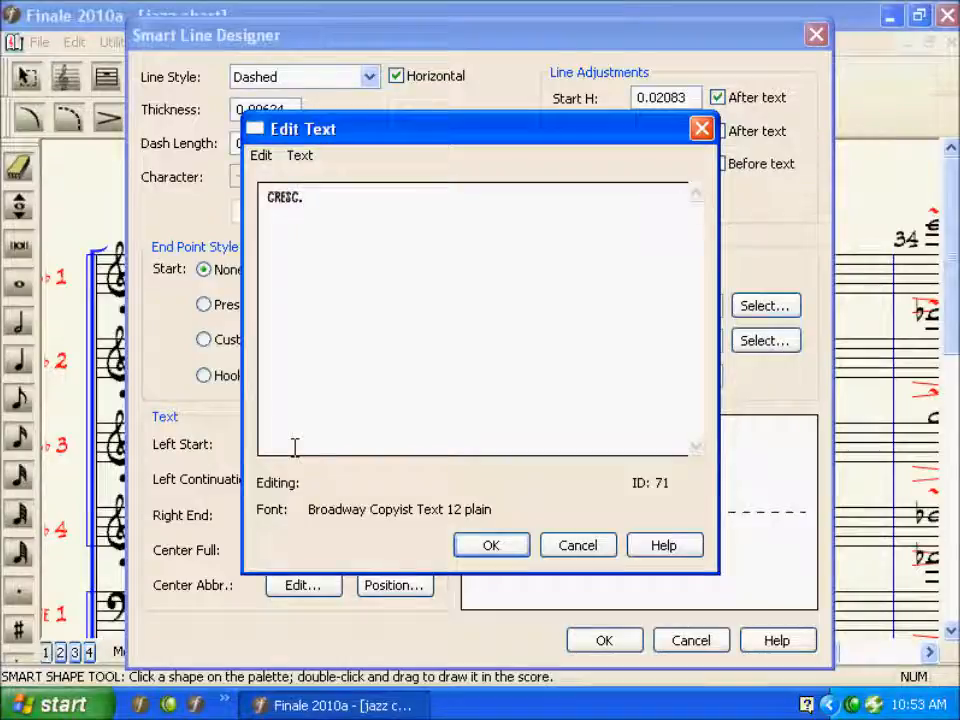
pyautogui.click(480, 547)
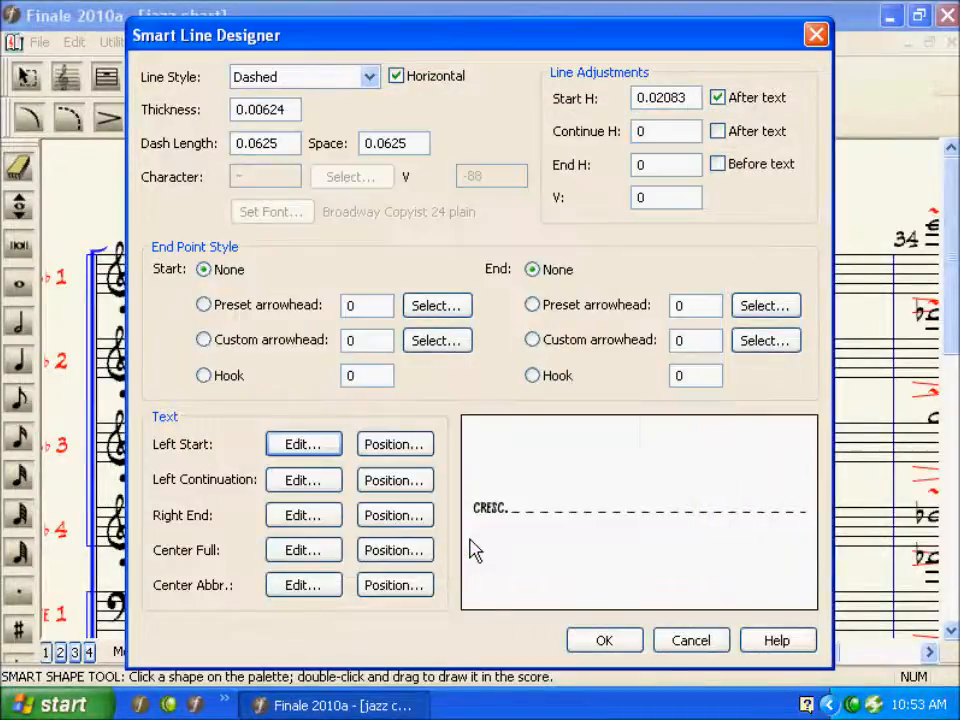
pyautogui.press('Return')
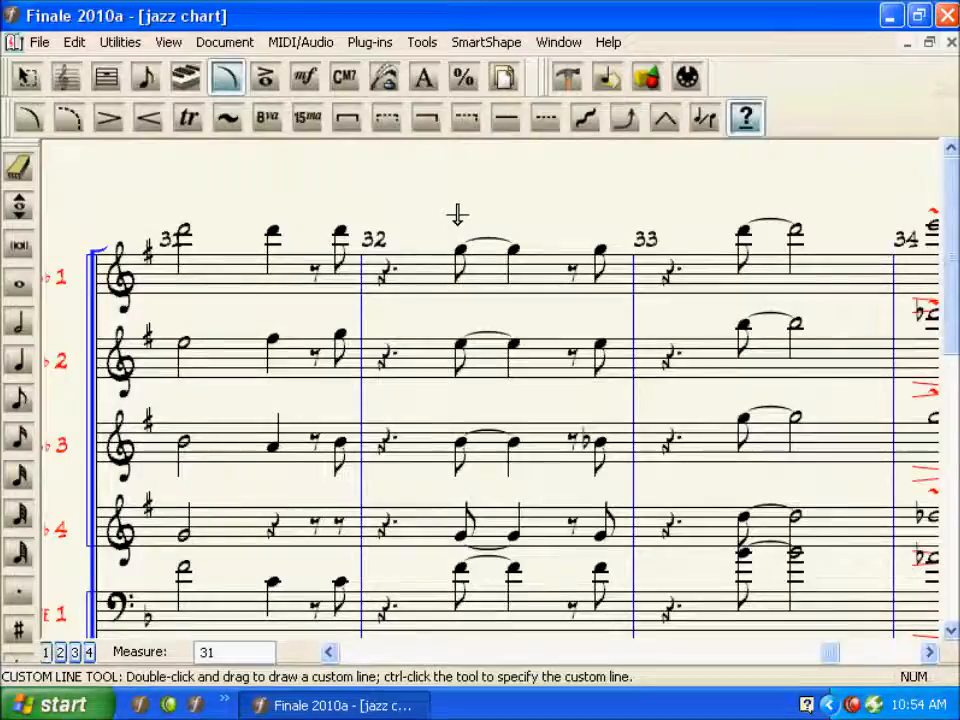
# Step: Draw the CRESC. line above the top staff across measures 32 and 33, and undo its copies on the staves below
pyautogui.moveTo(457, 214); pyautogui.dragTo(860, 205)
pyautogui.press('Escape')
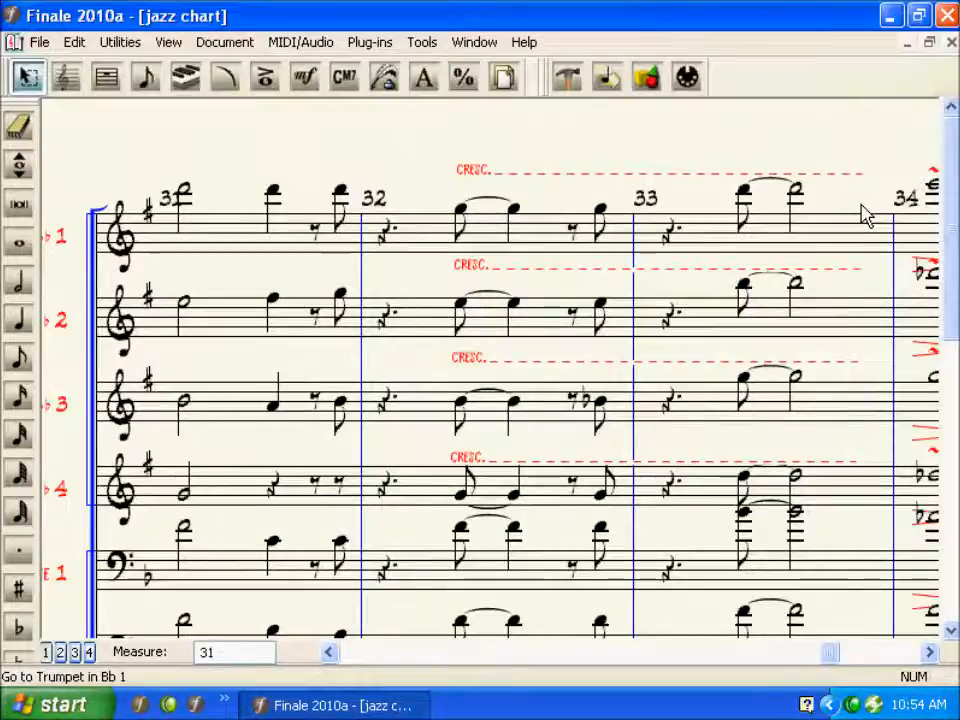
pyautogui.hotkey('ctrl', 'z')
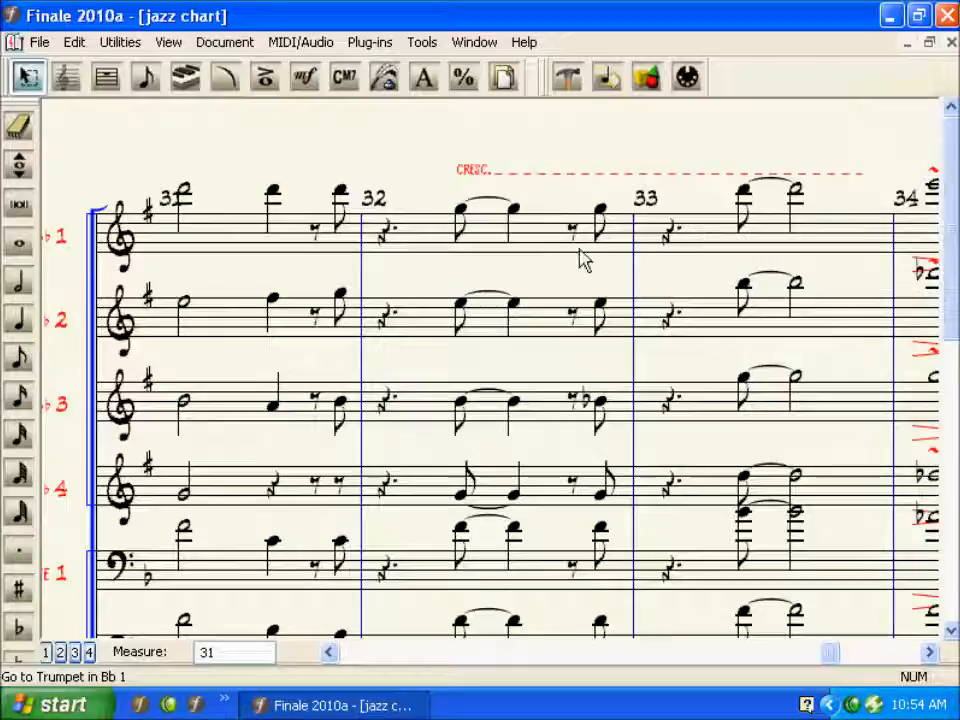
# Step: Select measures 32 and 33 of the top staff and limit the copy filter to Smart Shapes assigned to measures
pyautogui.click(498, 240)
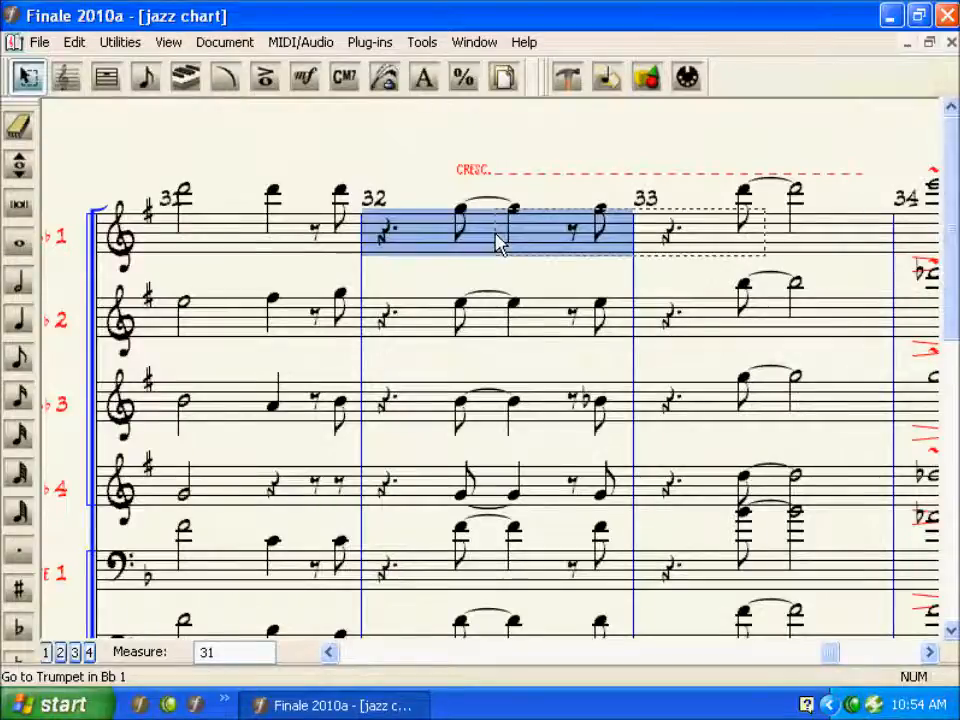
pyautogui.keyDown('shift'); pyautogui.click(709, 242); pyautogui.keyUp('shift')
pyautogui.rightClick(711, 242)
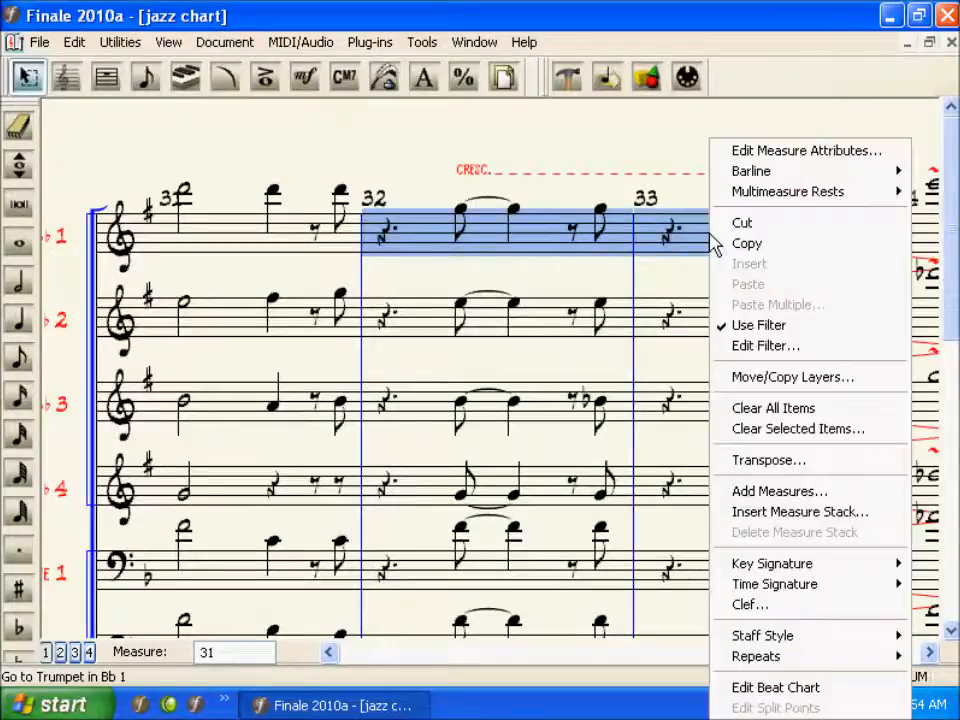
pyautogui.click(733, 347)
pyautogui.click(561, 636)
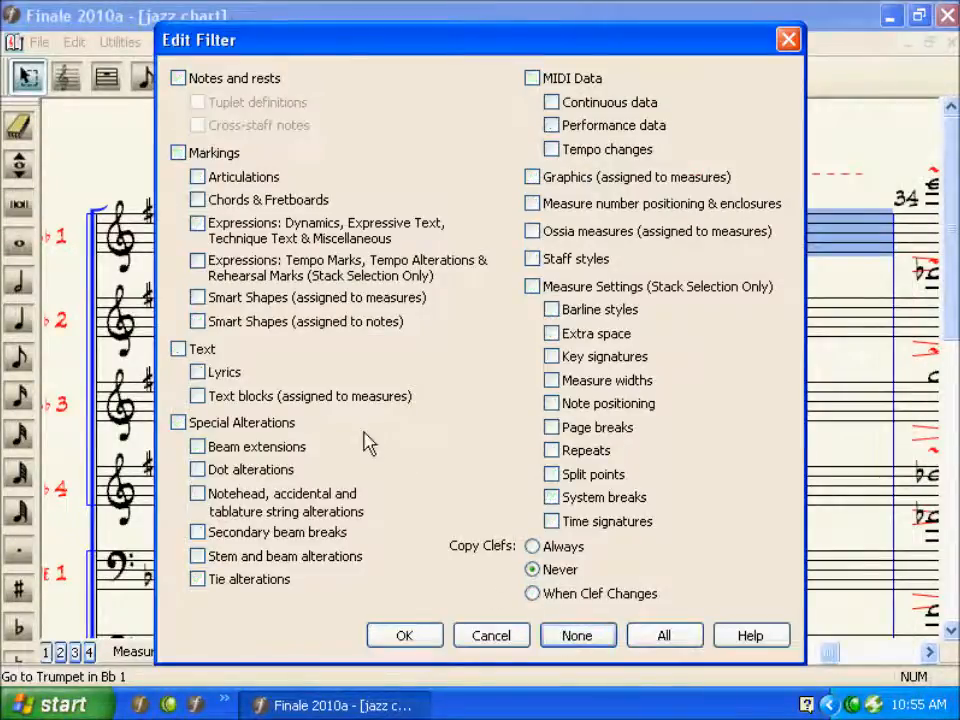
pyautogui.click(285, 297)
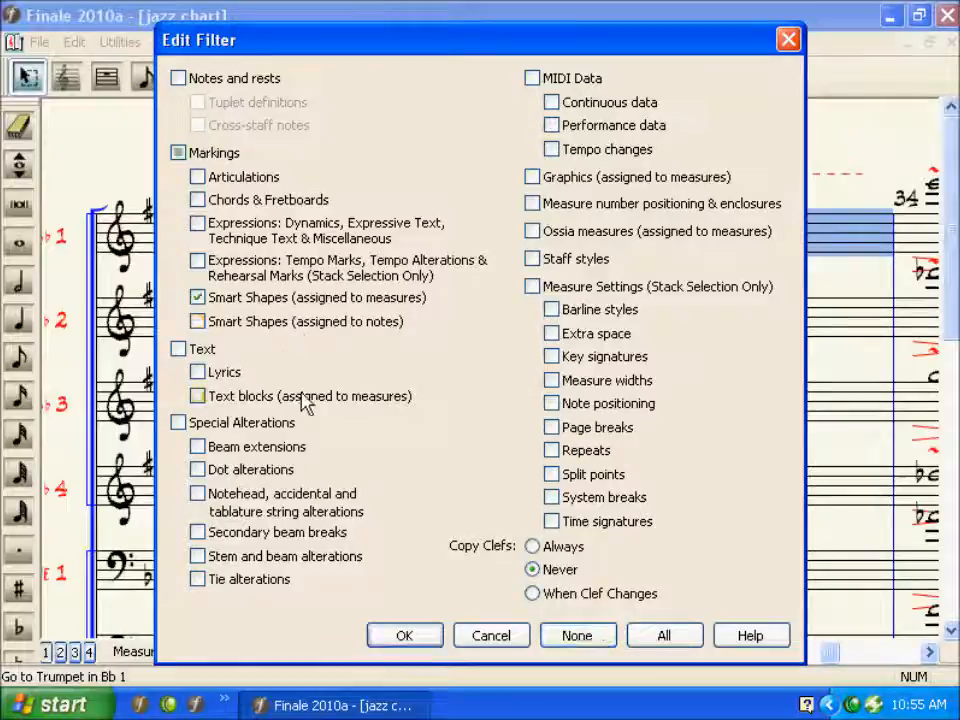
pyautogui.click(401, 636)
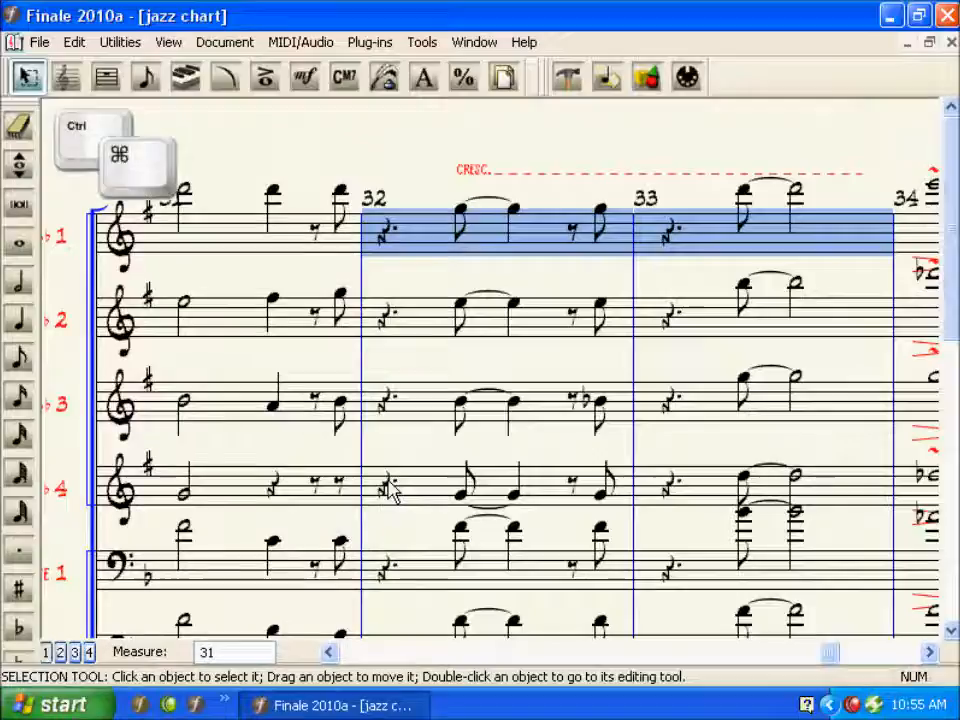
# Step: Copy the selected measures and set up a multiple paste from measure 32 of the second staff, 7 times vertically
pyautogui.hotkey('ctrl', 'c')
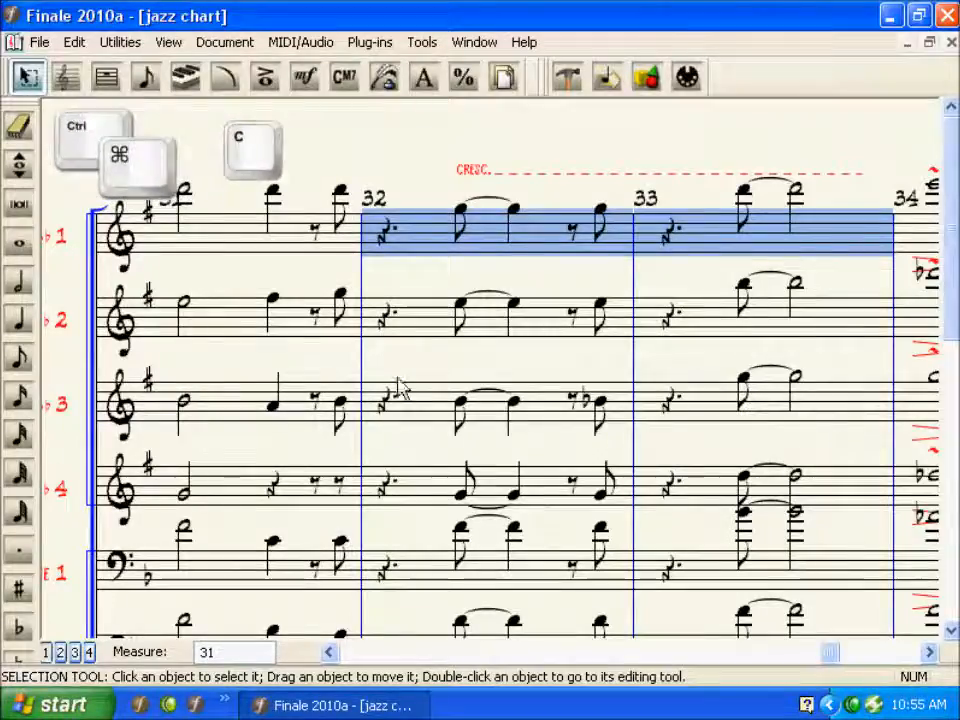
pyautogui.click(413, 333)
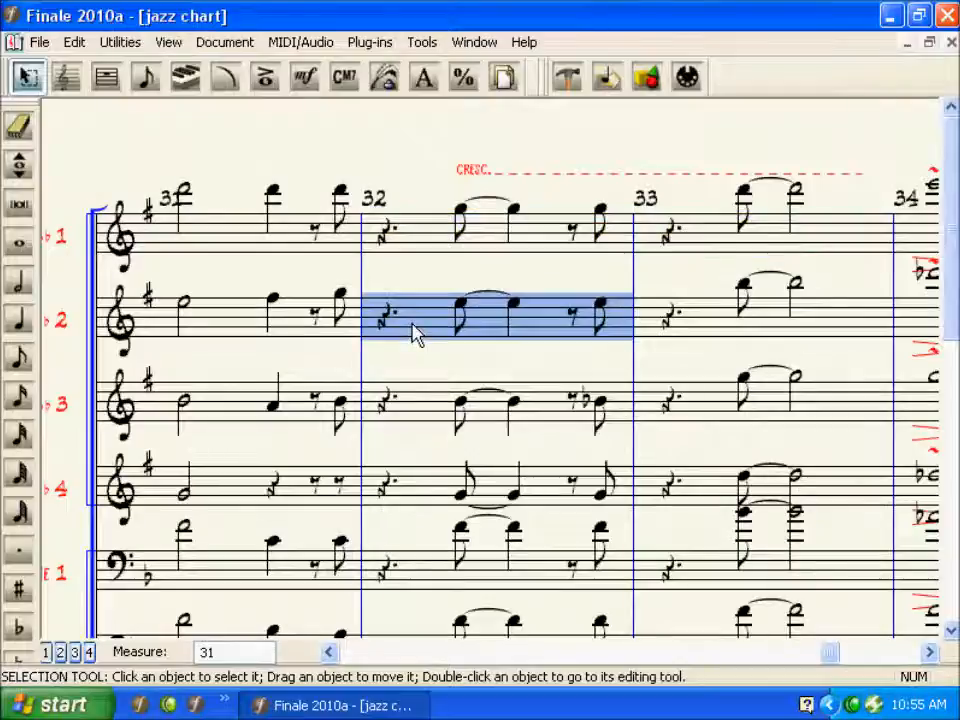
pyautogui.rightClick(414, 333)
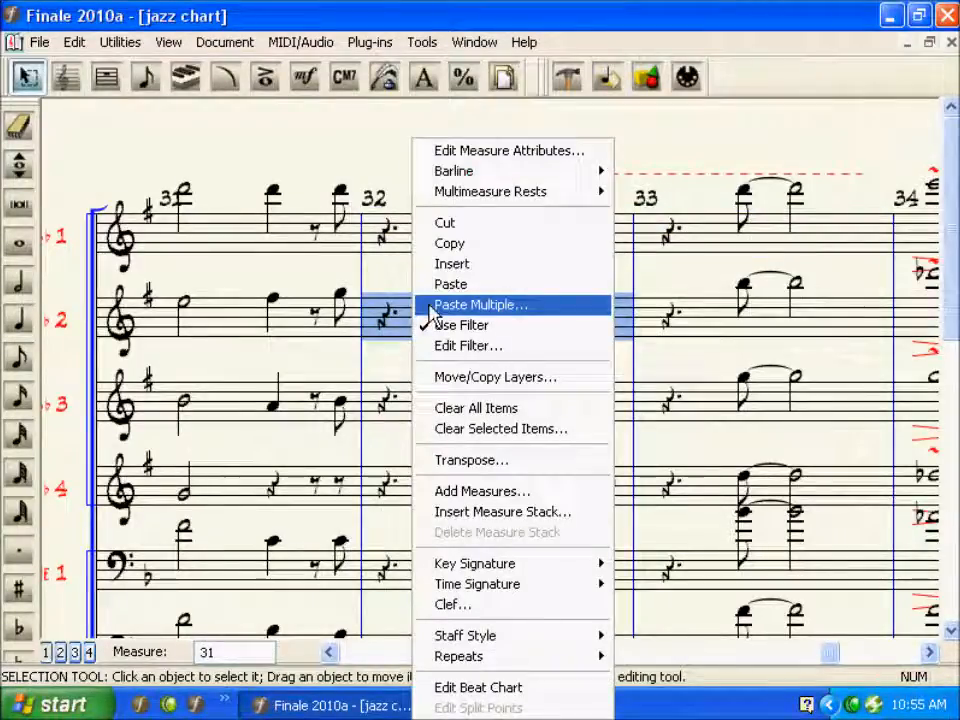
pyautogui.click(470, 305)
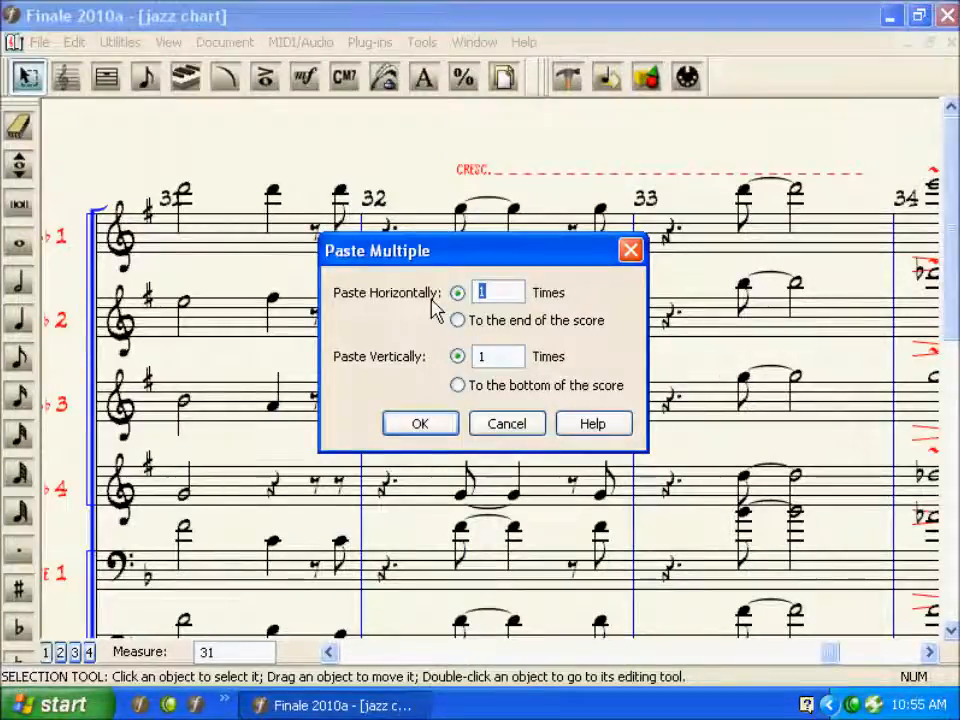
pyautogui.click(460, 355)
pyautogui.write('7')
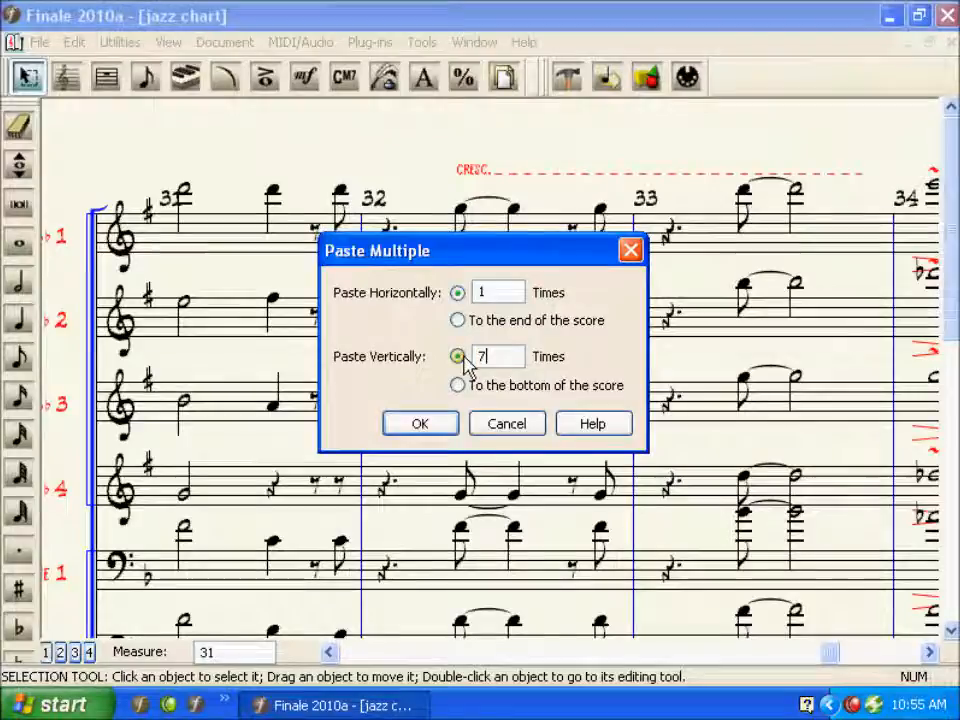